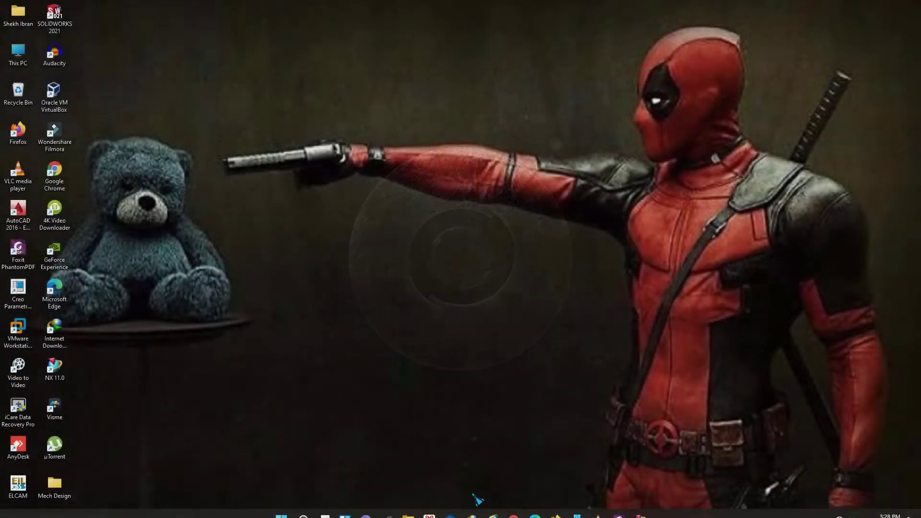
# - Glance at the flange reference drawing, then return to the NX window
pyautogui.click(623, 507)
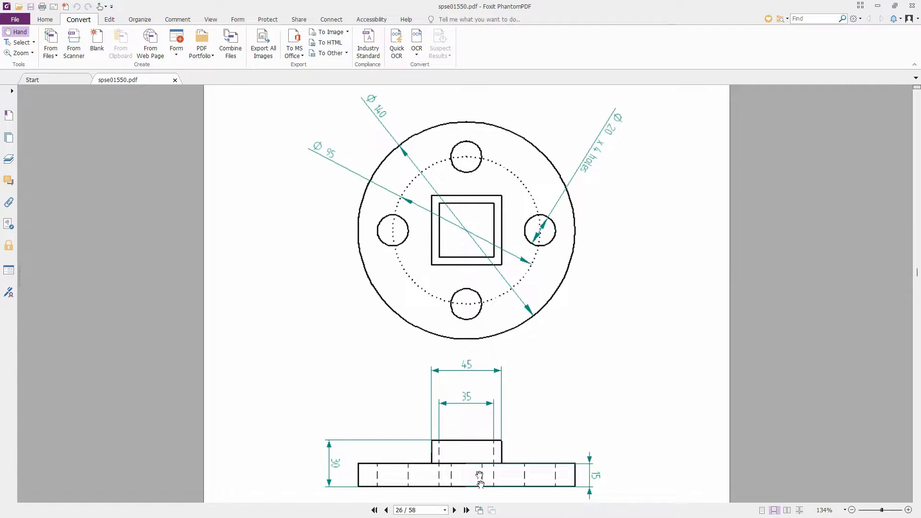
pyautogui.click(878, 6)
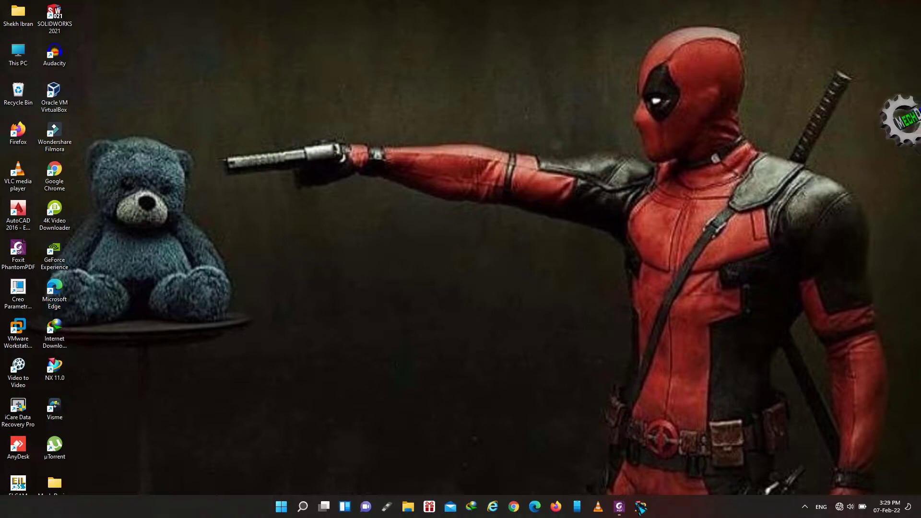
pyautogui.click(641, 507)
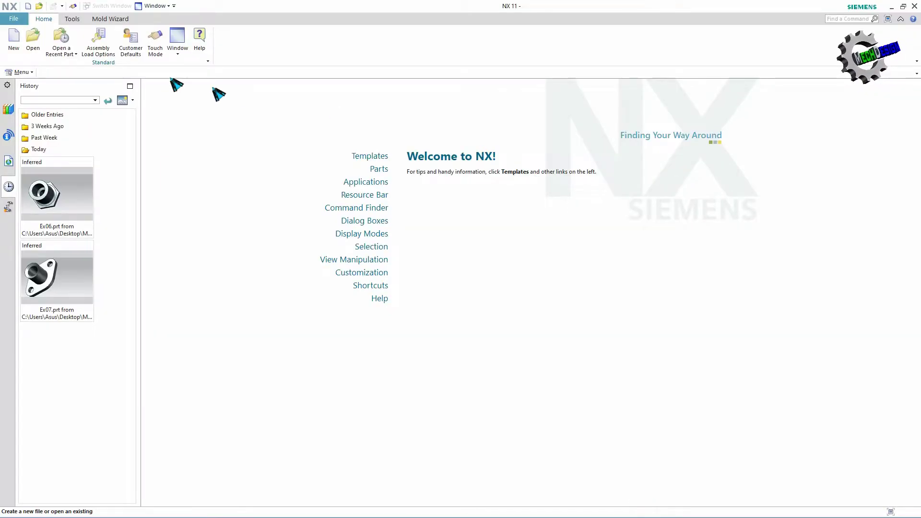
# - Create the millimetre Model part Ex08.prt in the Desktop\Mech Design folder
pyautogui.click(14, 38)
pyautogui.write('Ex08')
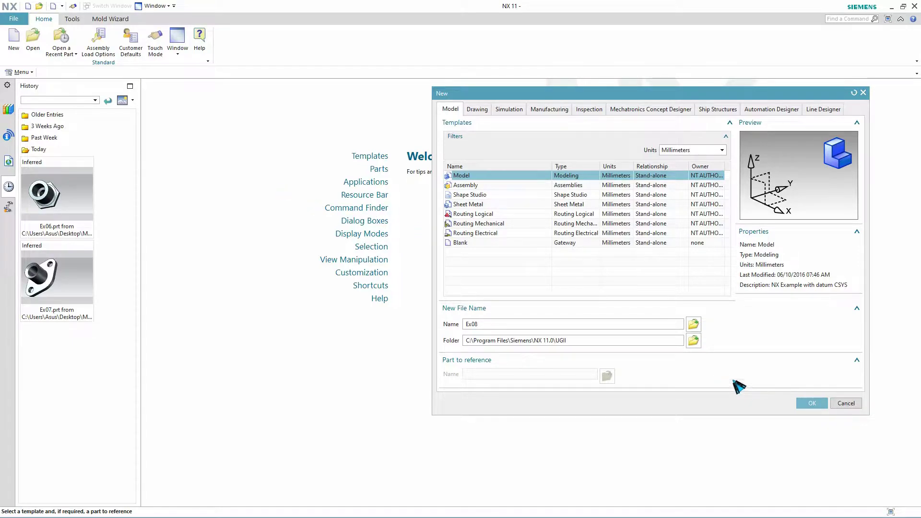
pyautogui.click(693, 340)
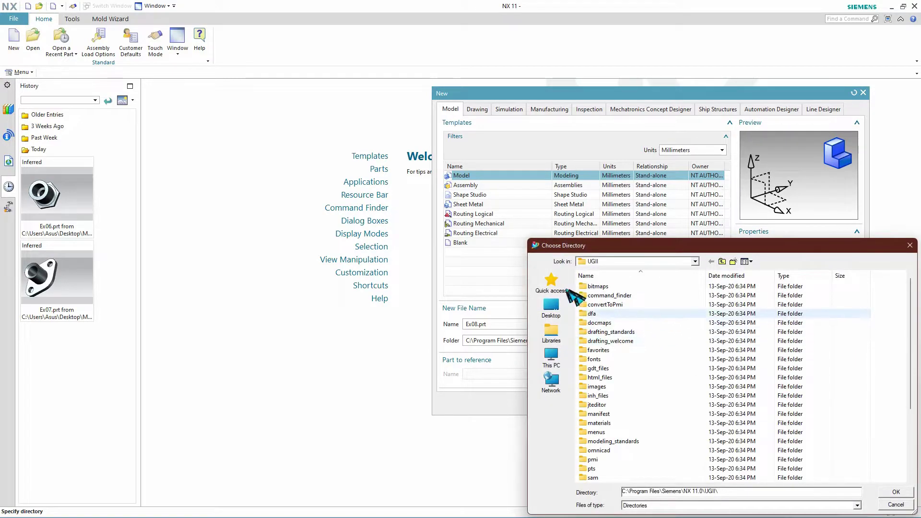
pyautogui.click(555, 312)
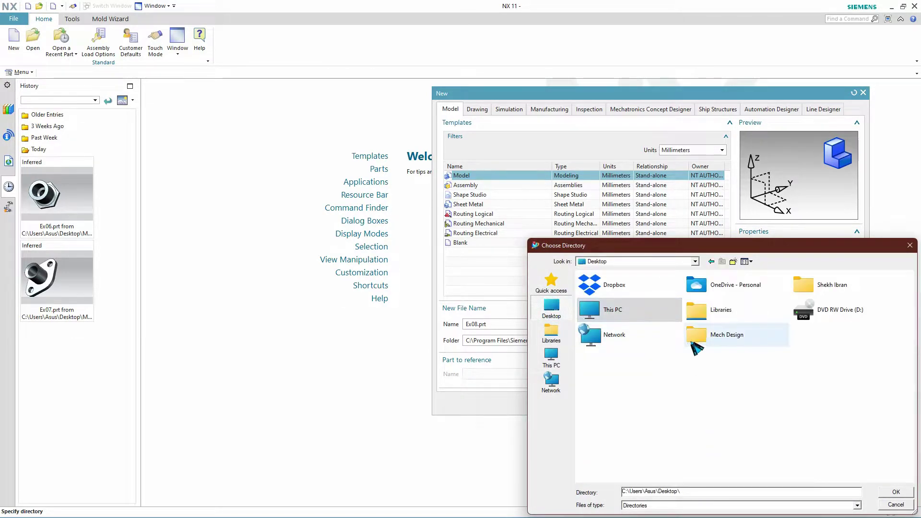
pyautogui.doubleClick(727, 335)
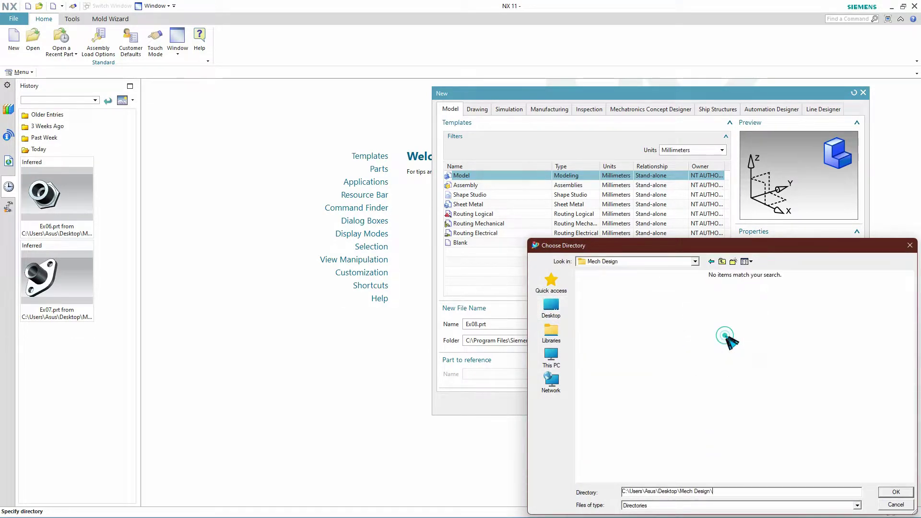
pyautogui.click(896, 492)
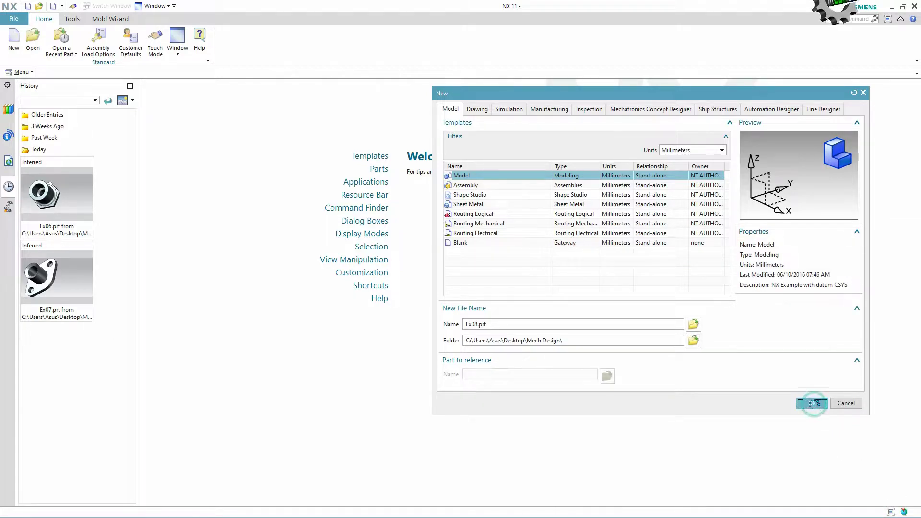
pyautogui.click(812, 403)
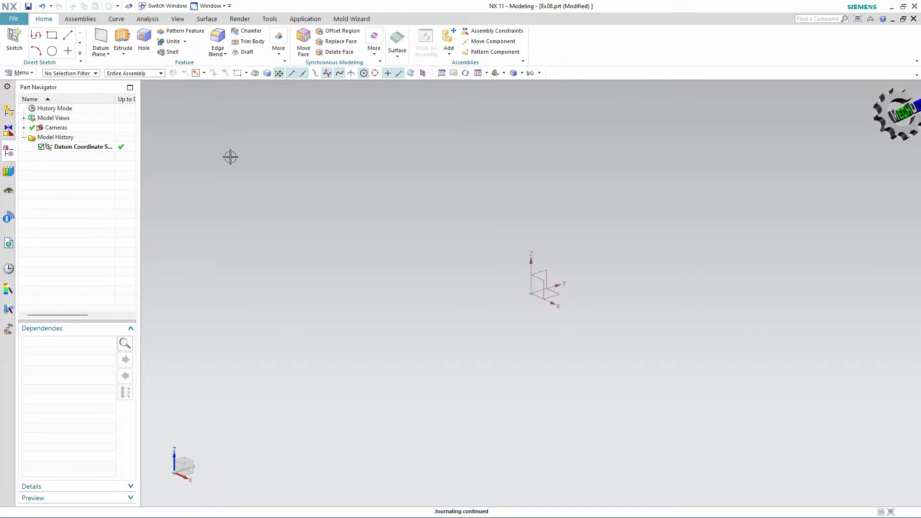
# - Create Sketch (1) on the inferred horizontal datum plane
pyautogui.click(14, 41)
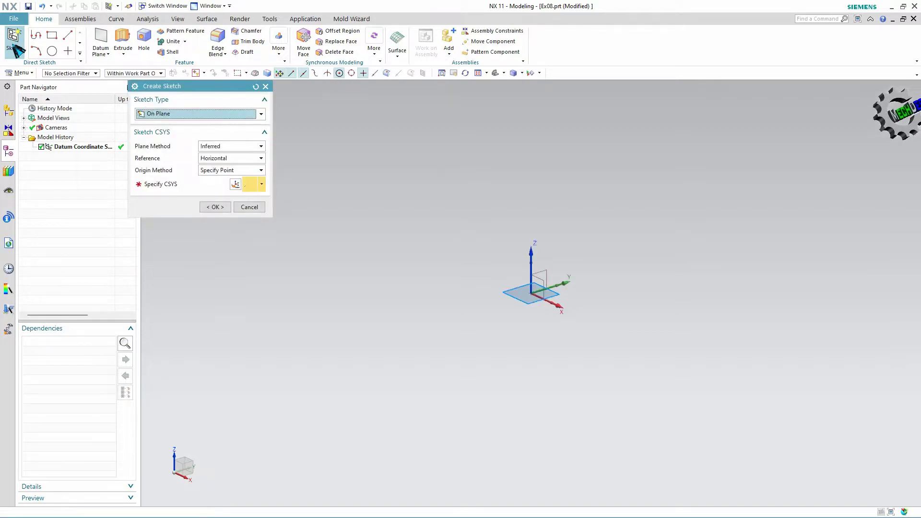
pyautogui.click(215, 207)
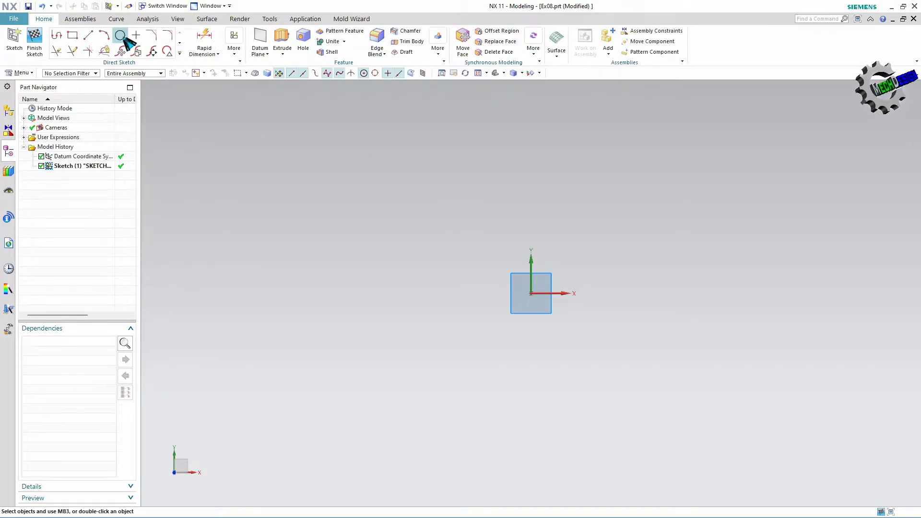
# - Draw 140 mm and 95 mm circles at the origin, plus a 20 mm circle atop the 95 circle
pyautogui.click(120, 35)
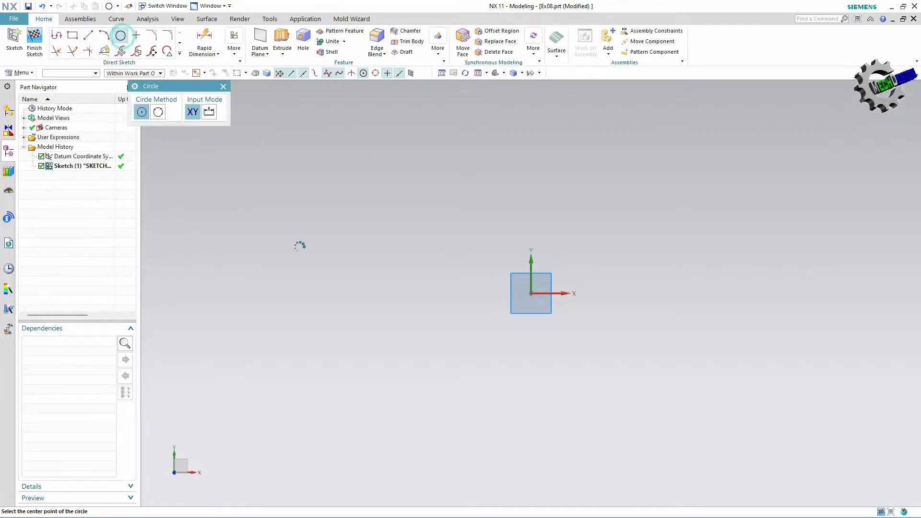
pyautogui.click(531, 293)
pyautogui.write('140')
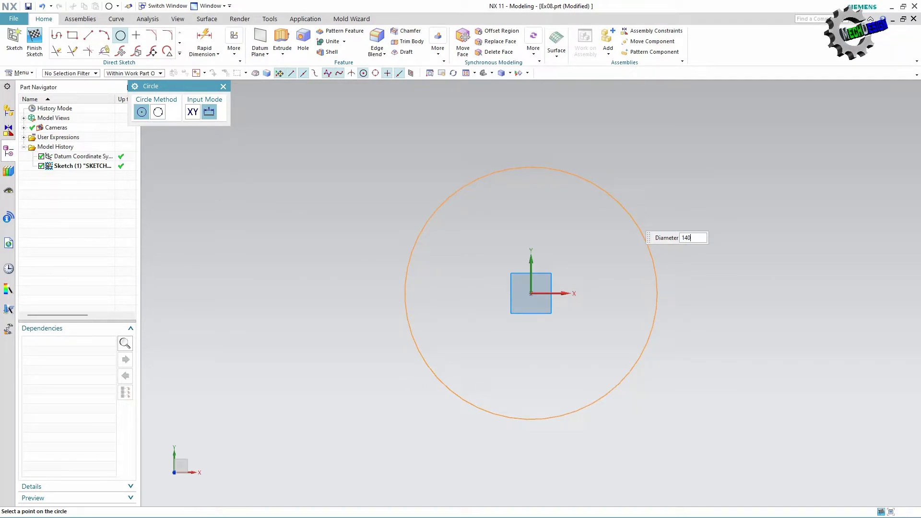
pyautogui.press('Return')
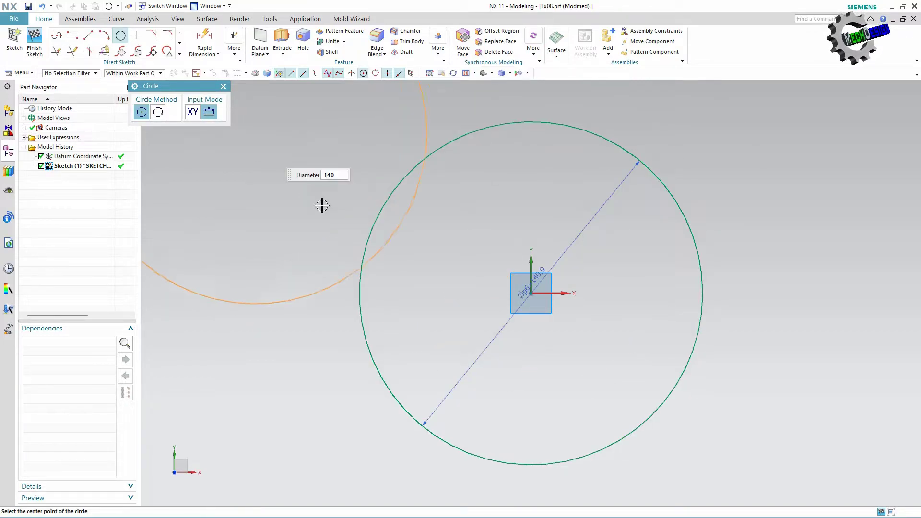
pyautogui.press('Escape')
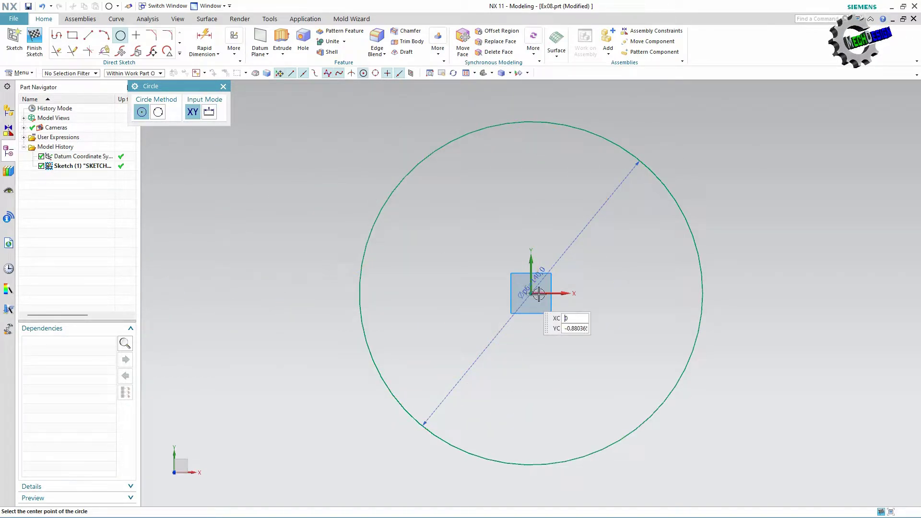
pyautogui.click(530, 293)
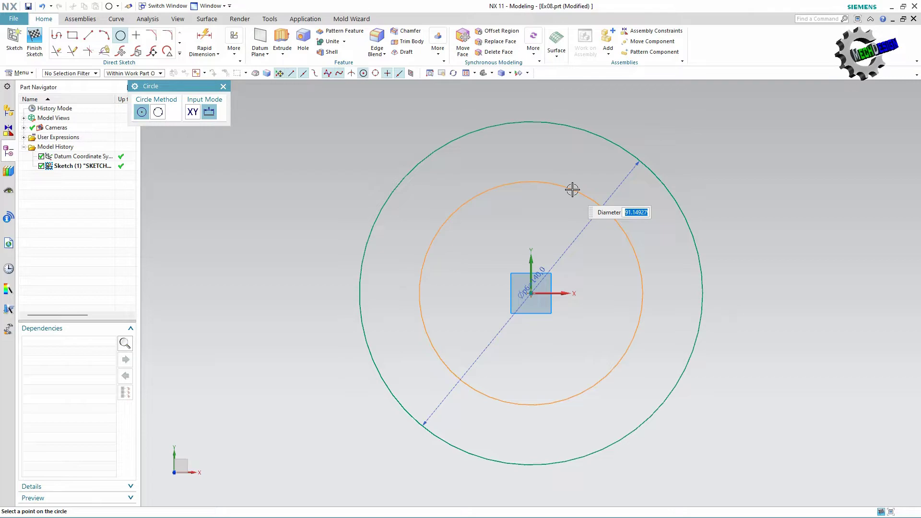
pyautogui.press('Return')
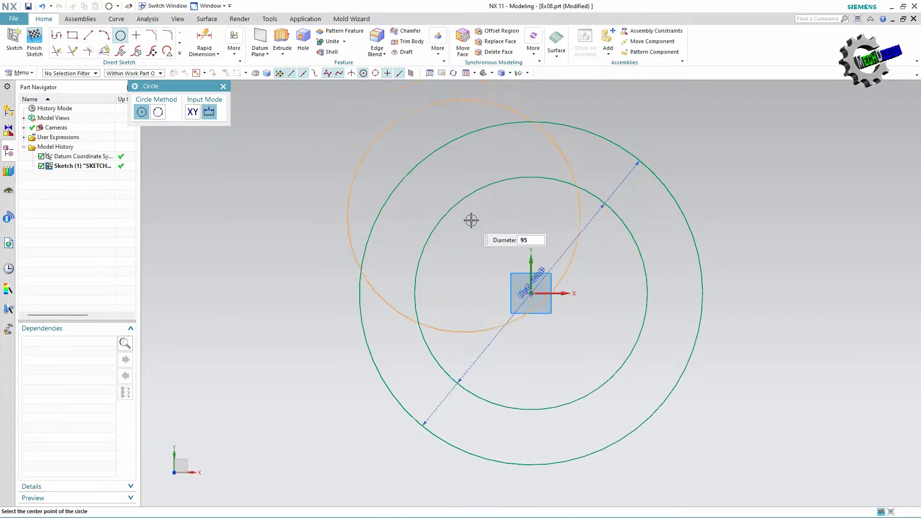
pyautogui.click(531, 176)
pyautogui.write('20')
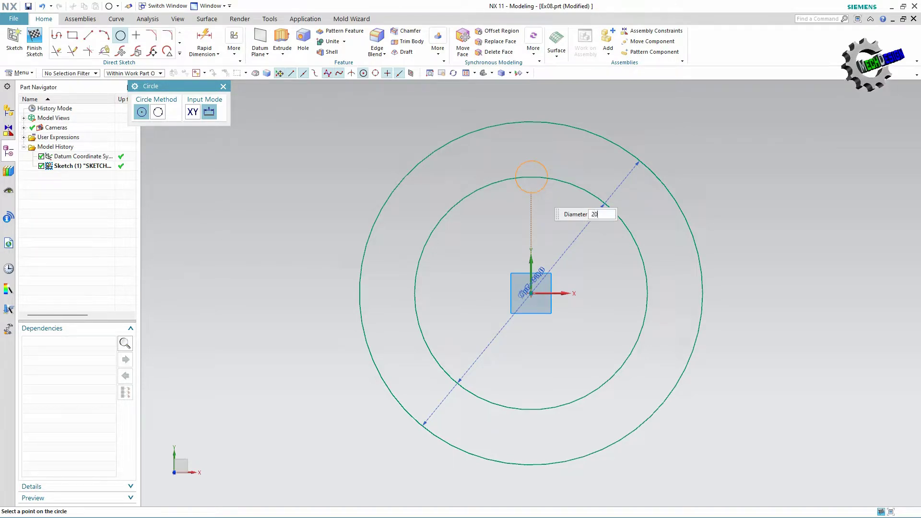
pyautogui.press('Return')
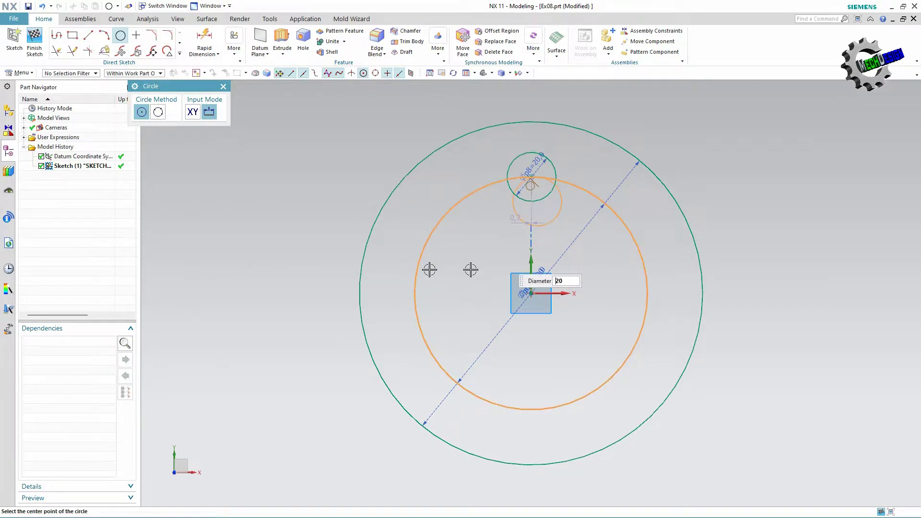
pyautogui.click(223, 86)
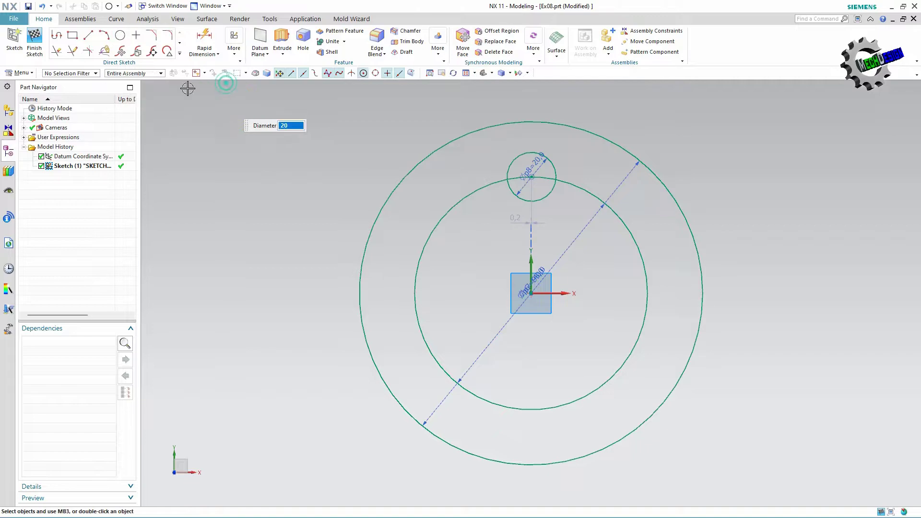
# - Set up a circular Pattern Curve of the 20 mm circle about the disc centre
pyautogui.click(180, 52)
pyautogui.click(137, 114)
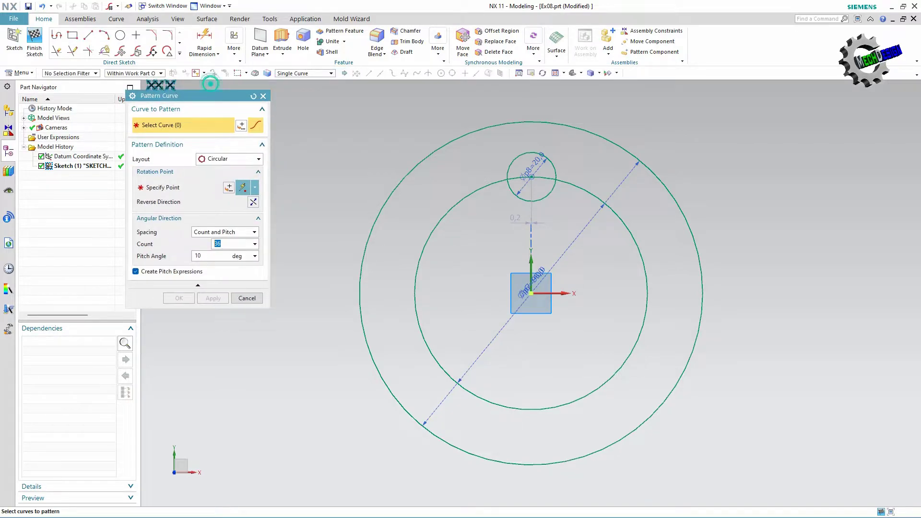
pyautogui.moveTo(218, 91); pyautogui.dragTo(158, 92)
pyautogui.click(525, 158)
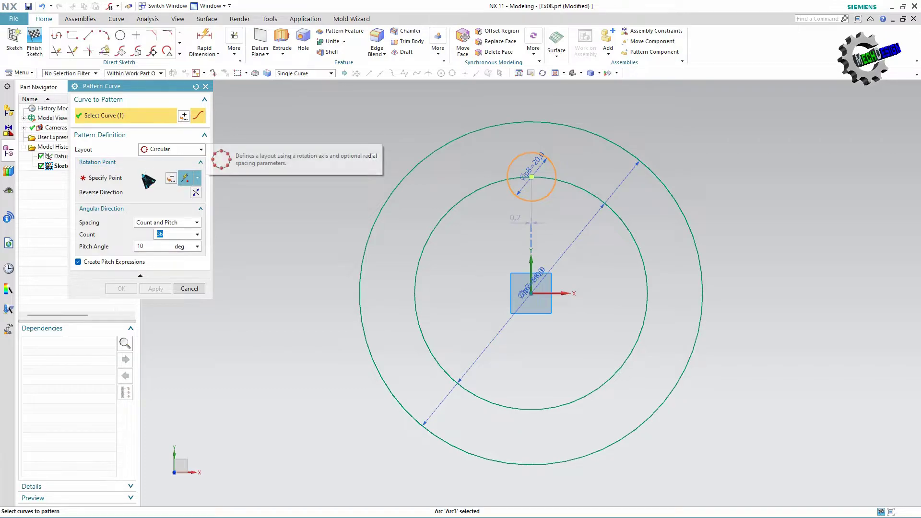
pyautogui.click(165, 149)
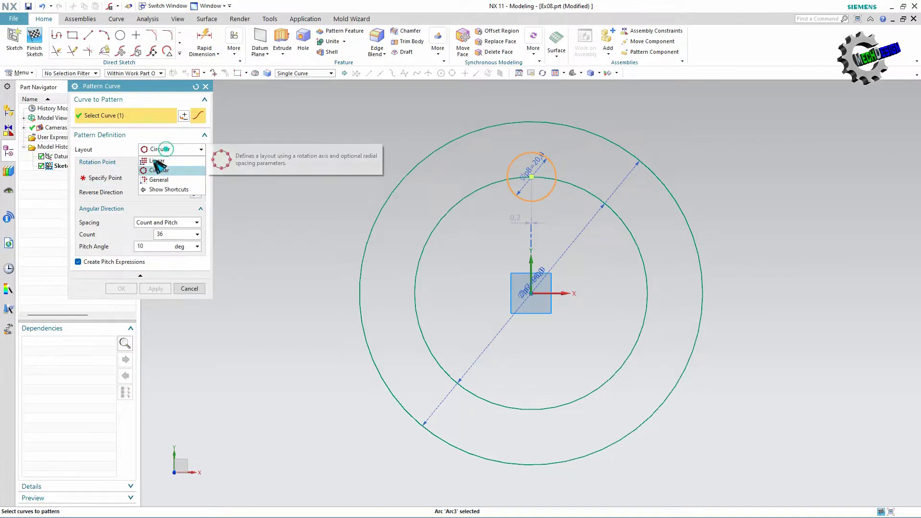
pyautogui.click(160, 170)
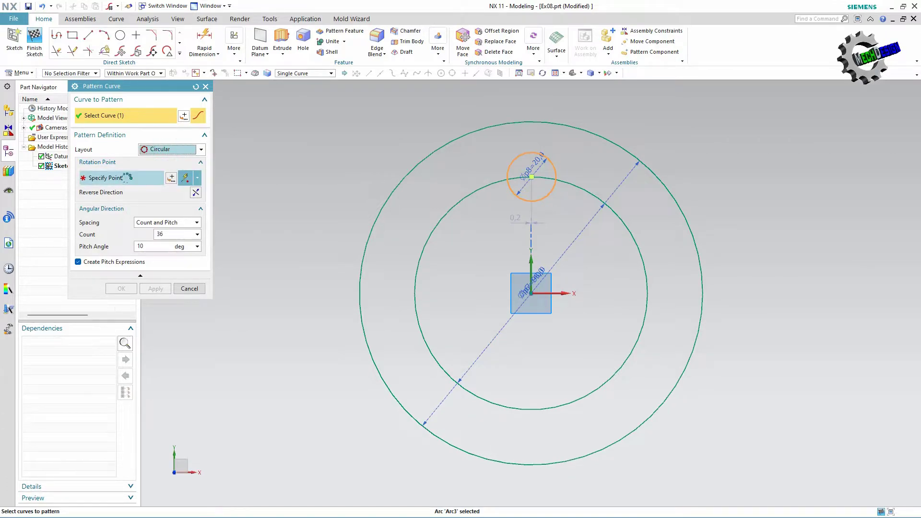
pyautogui.click(531, 292)
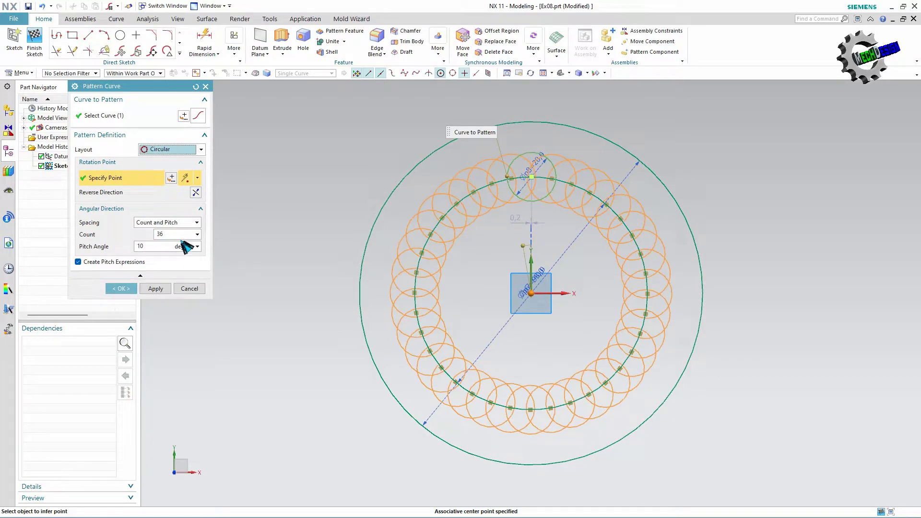
# - Set the pattern to Count 4 with a 90° pitch angle and create it
pyautogui.doubleClick(176, 235)
pyautogui.write('45')
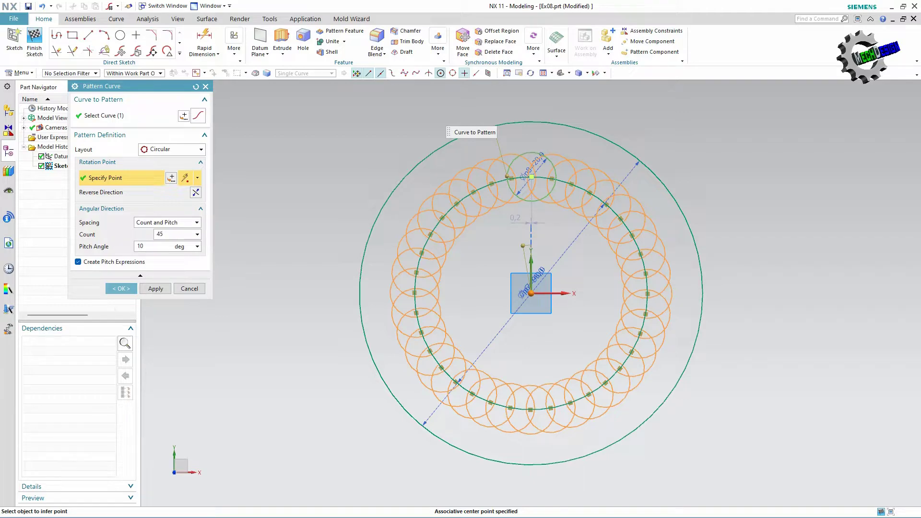
pyautogui.moveTo(143, 246); pyautogui.dragTo(134, 244)
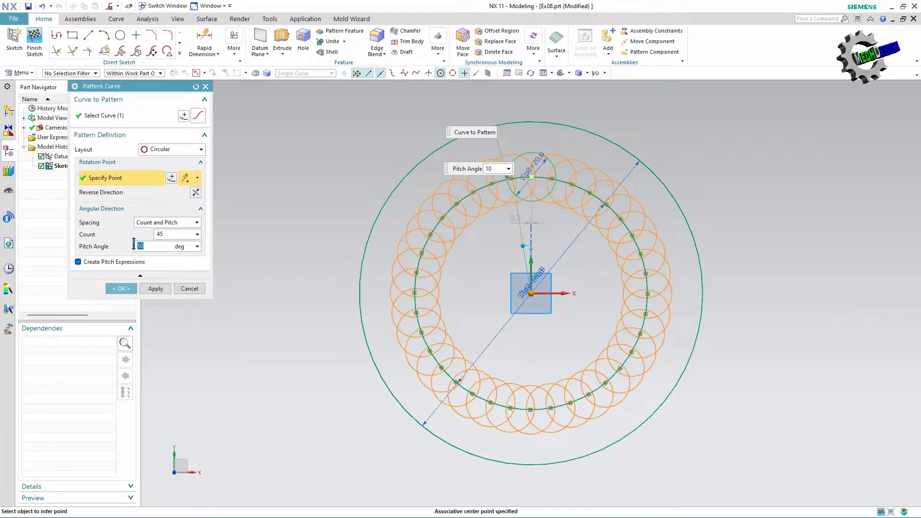
pyautogui.doubleClick(173, 235)
pyautogui.write('4')
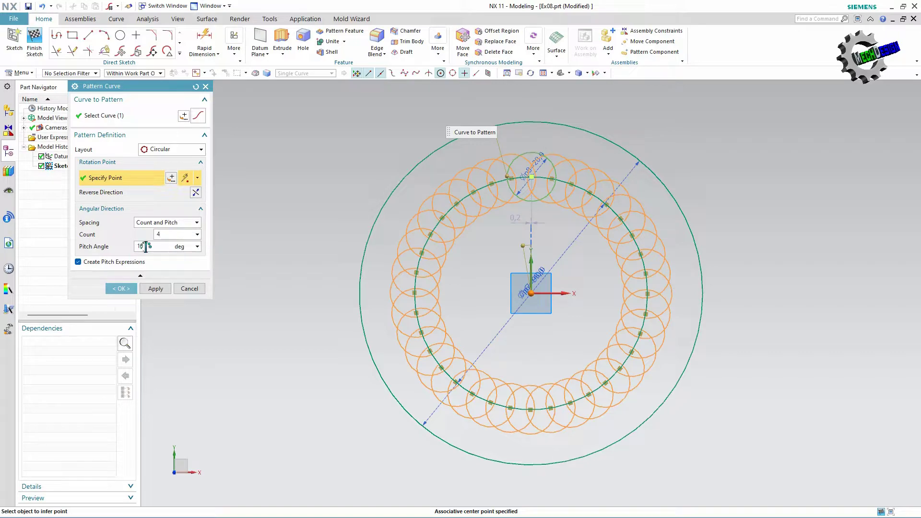
pyautogui.moveTo(145, 246); pyautogui.dragTo(129, 247)
pyautogui.write('5')
pyautogui.press('Return')
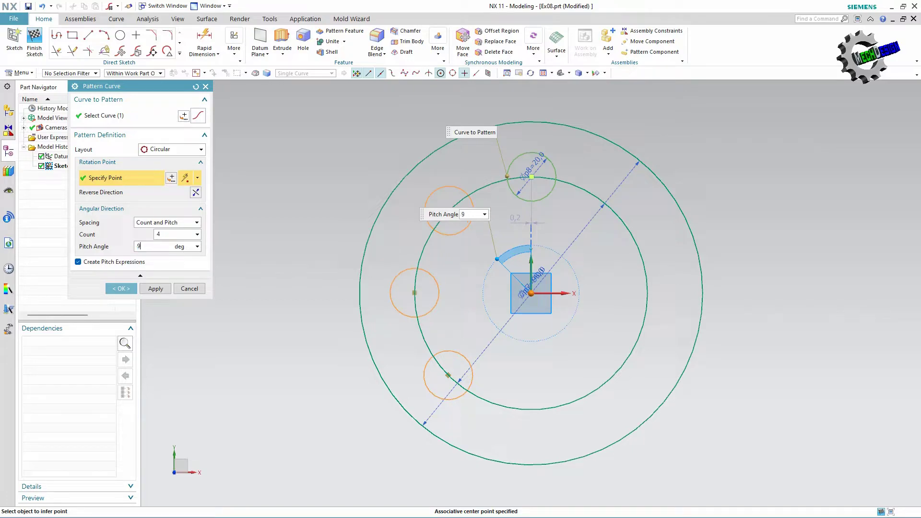
pyautogui.write('0')
pyautogui.press('Return')
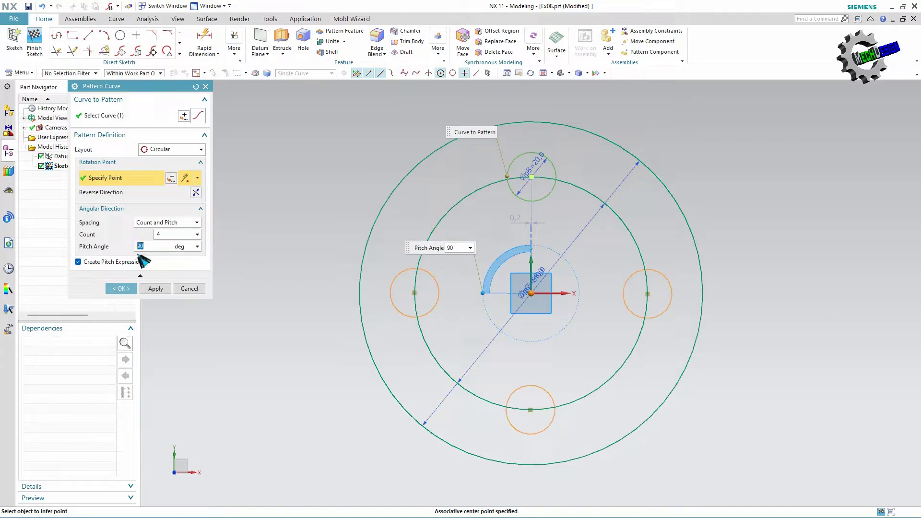
pyautogui.click(120, 289)
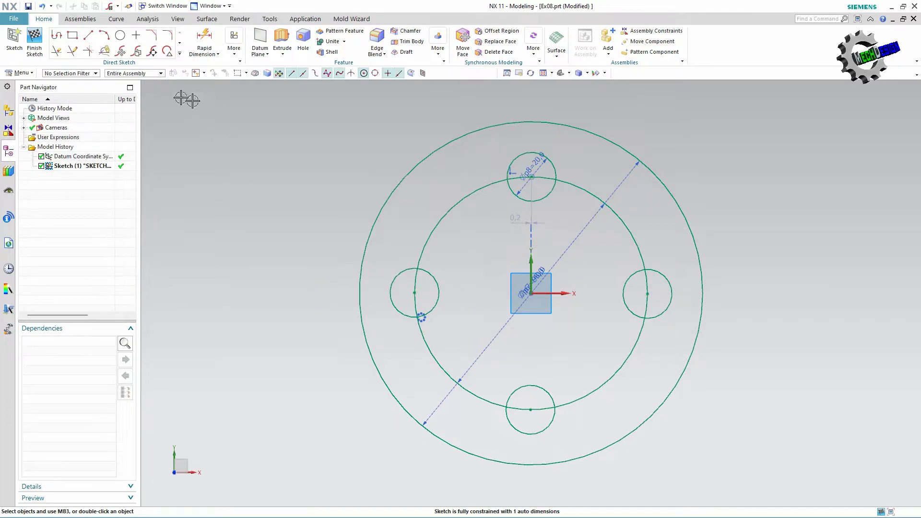
# - Delete the 95 mm reference circle and start the Rectangle tool
pyautogui.click(445, 214)
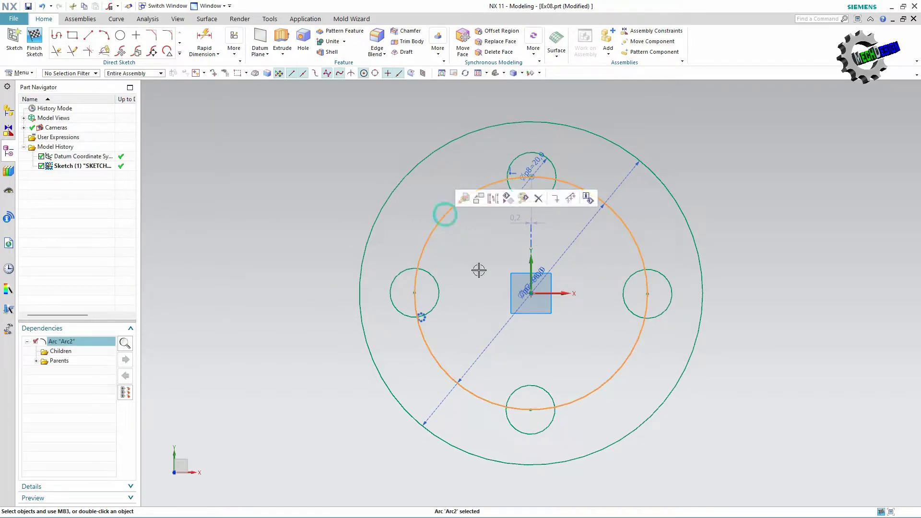
pyautogui.press('Delete')
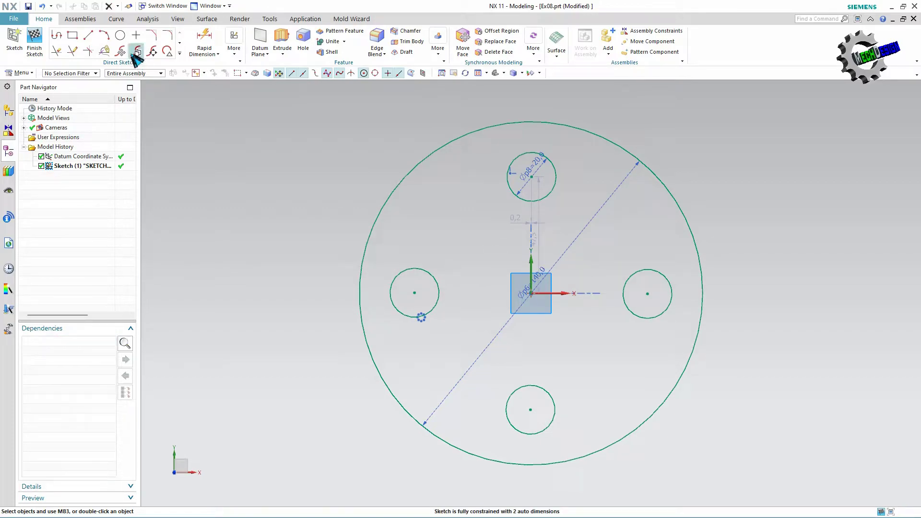
pyautogui.click(73, 34)
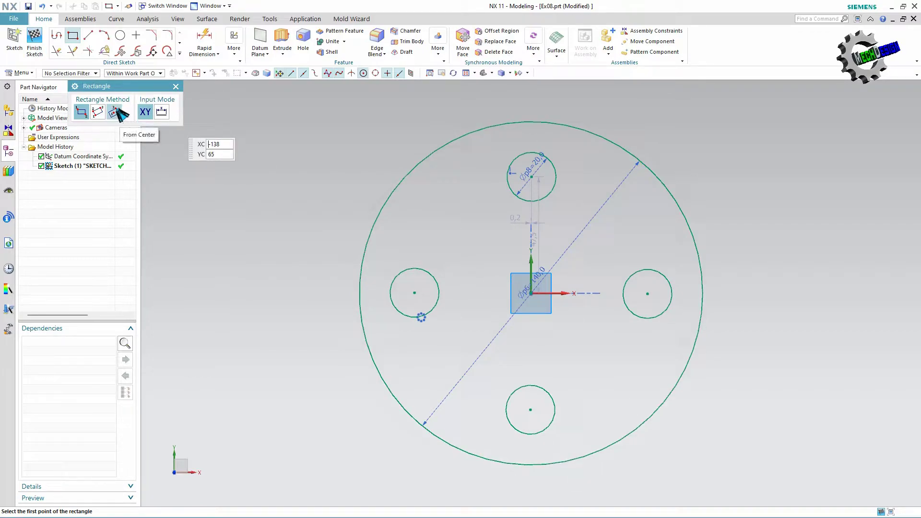
# - Draw a From Center 35 × 35 square at 0° angle on the disc centre
pyautogui.click(117, 112)
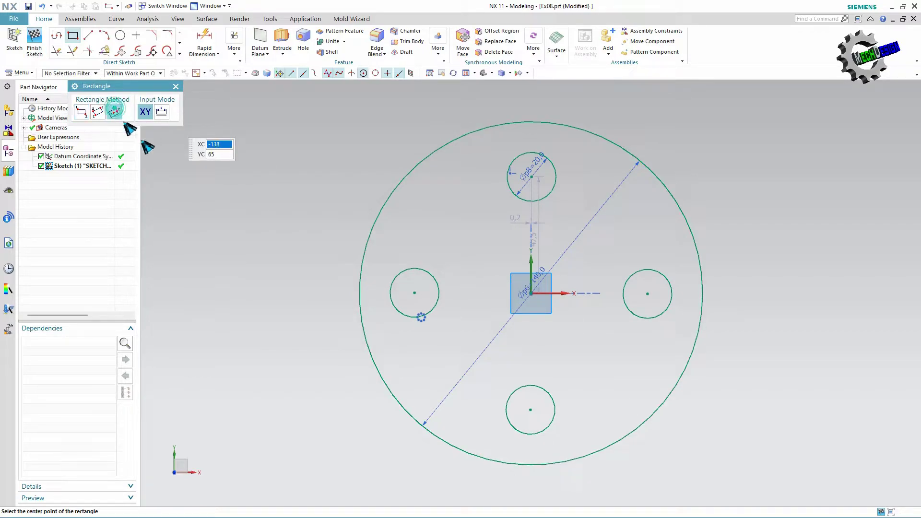
pyautogui.click(530, 293)
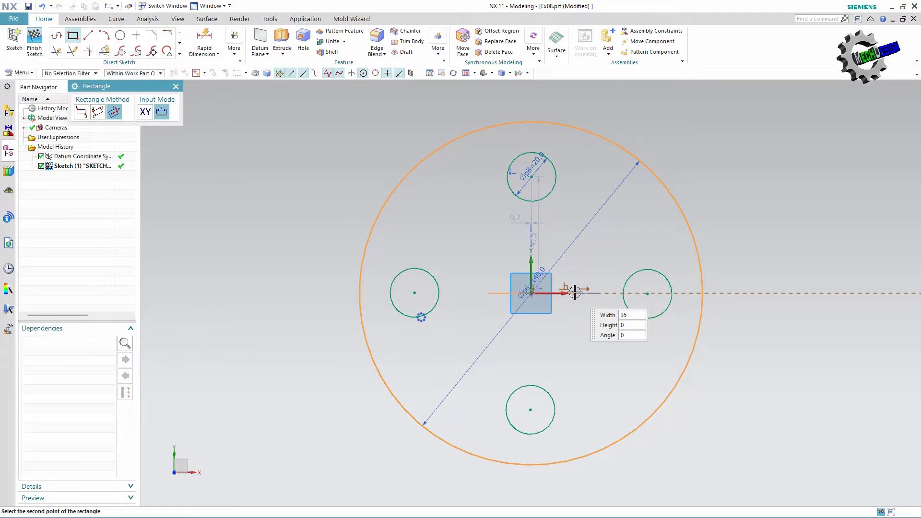
pyautogui.write('5')
pyautogui.press('Tab')
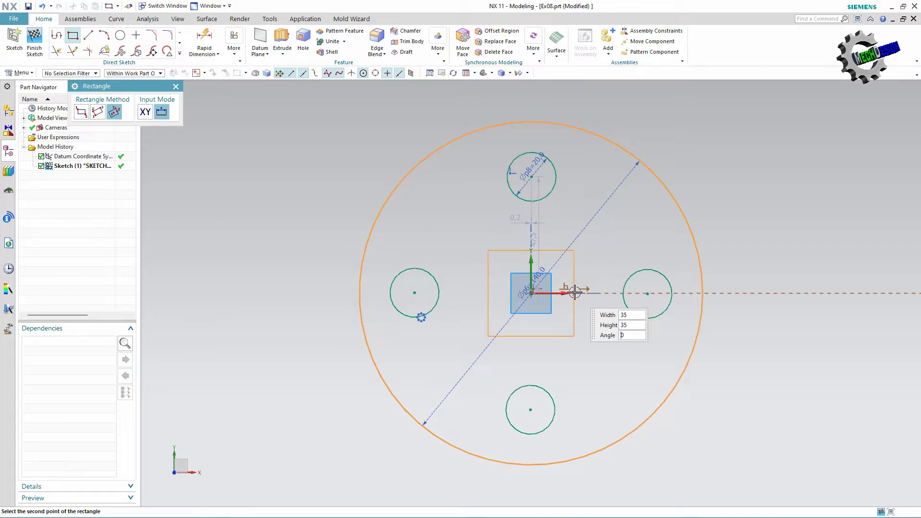
pyautogui.press('Return')
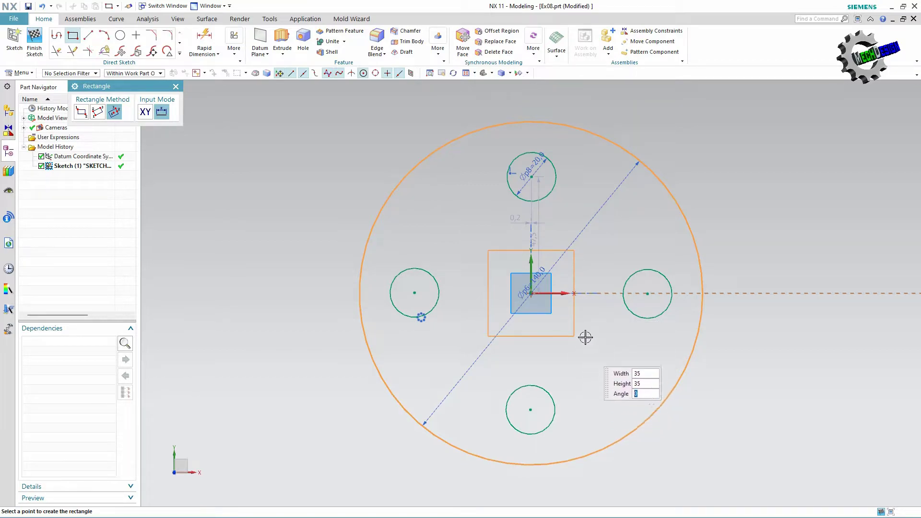
pyautogui.click(582, 326)
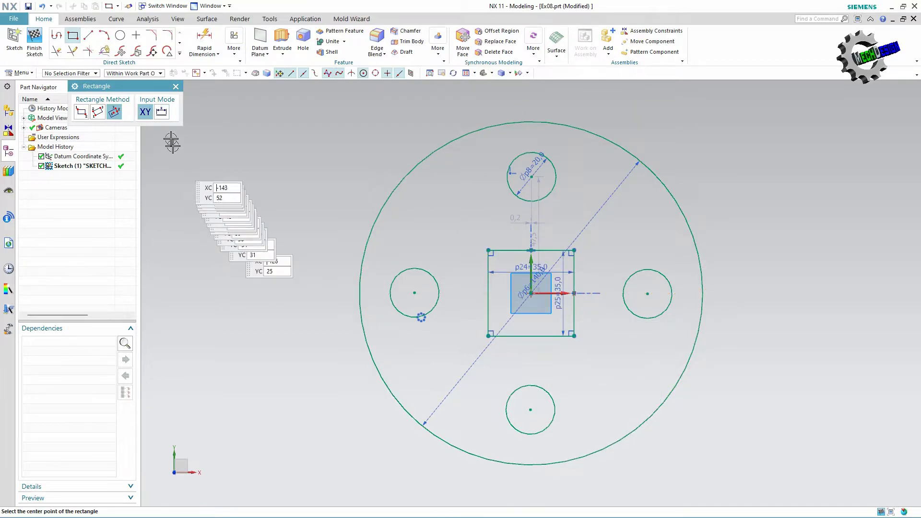
pyautogui.click(176, 87)
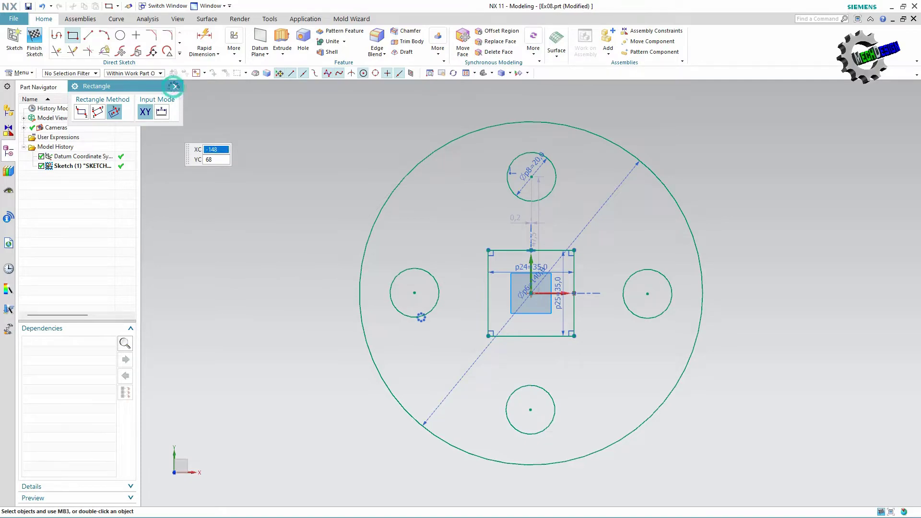
# - Finish the sketch and extrude all its curves 15 mm into the solid flange disc
pyautogui.click(34, 40)
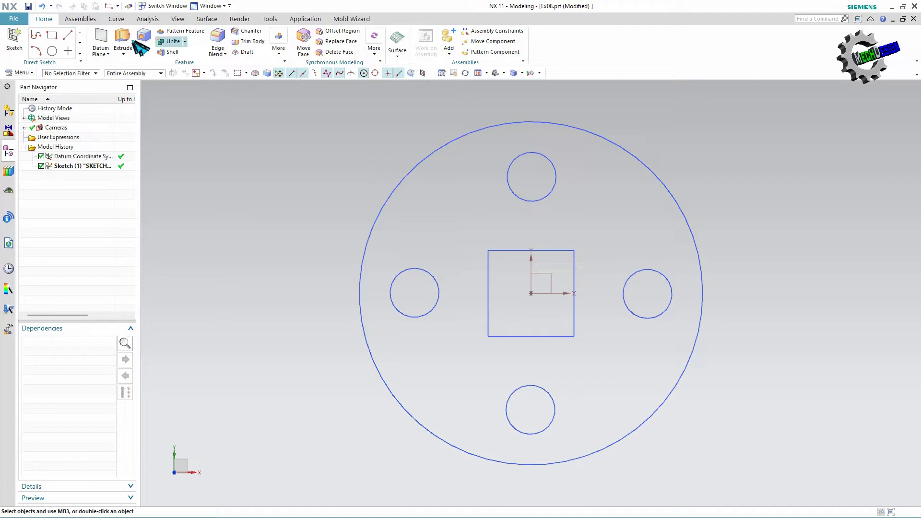
pyautogui.click(123, 41)
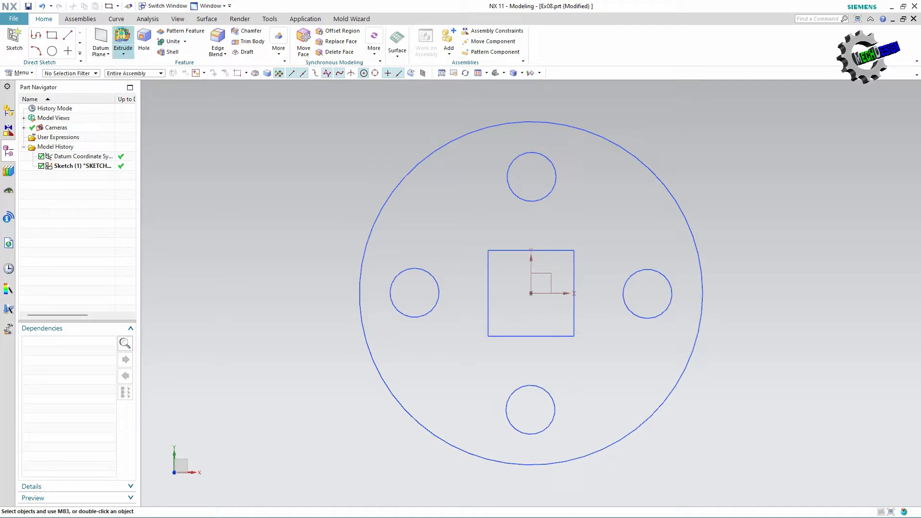
pyautogui.click(536, 124)
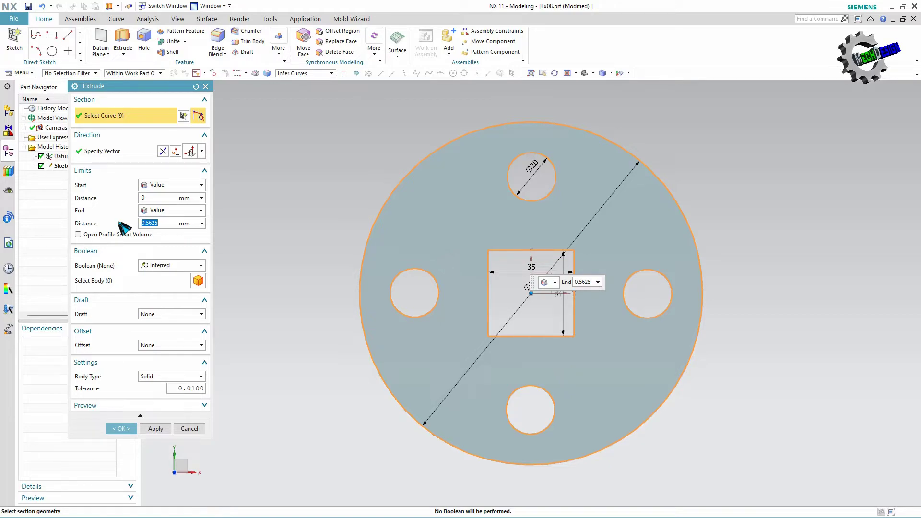
pyautogui.write('15')
pyautogui.press('Return')
pyautogui.moveTo(450, 290); pyautogui.dragTo(500, 262, button='middle')
pyautogui.moveTo(500, 249); pyautogui.dragTo(382, 378, button='middle')
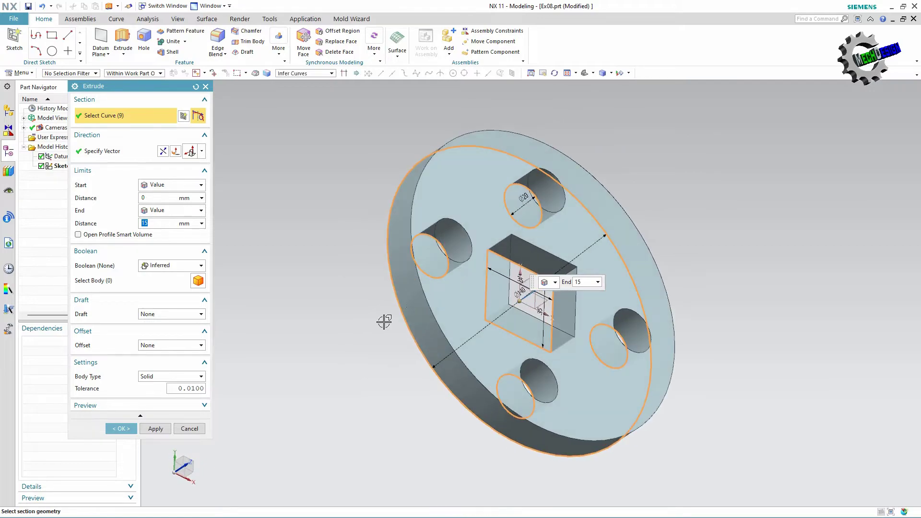
pyautogui.click(118, 429)
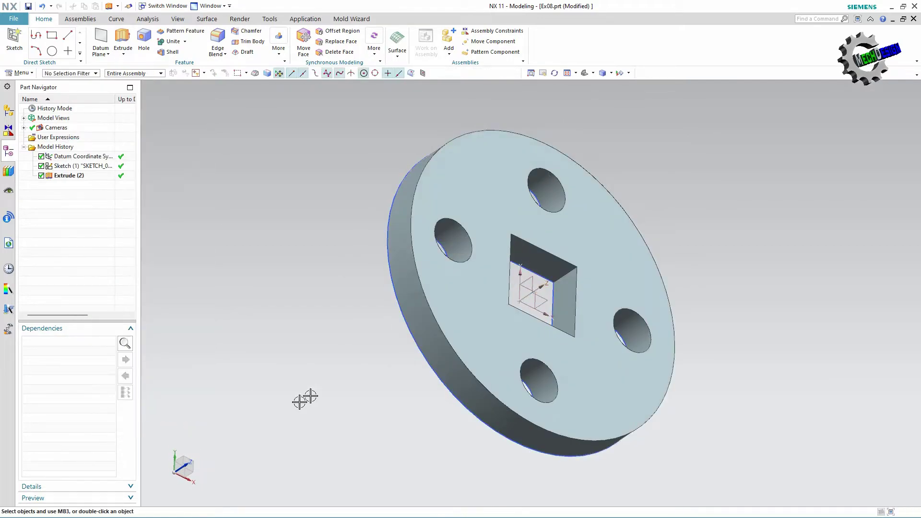
# - Start a new sketch on the disc's top face
pyautogui.click(14, 38)
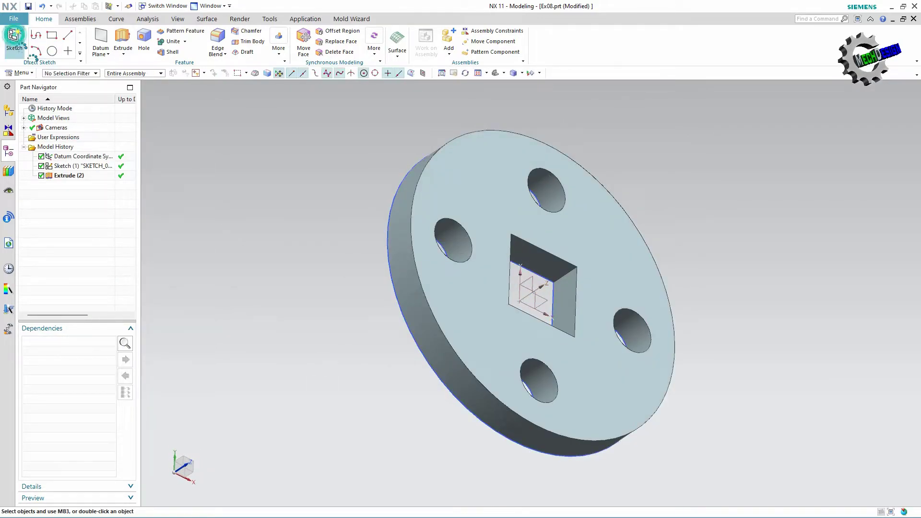
pyautogui.click(582, 232)
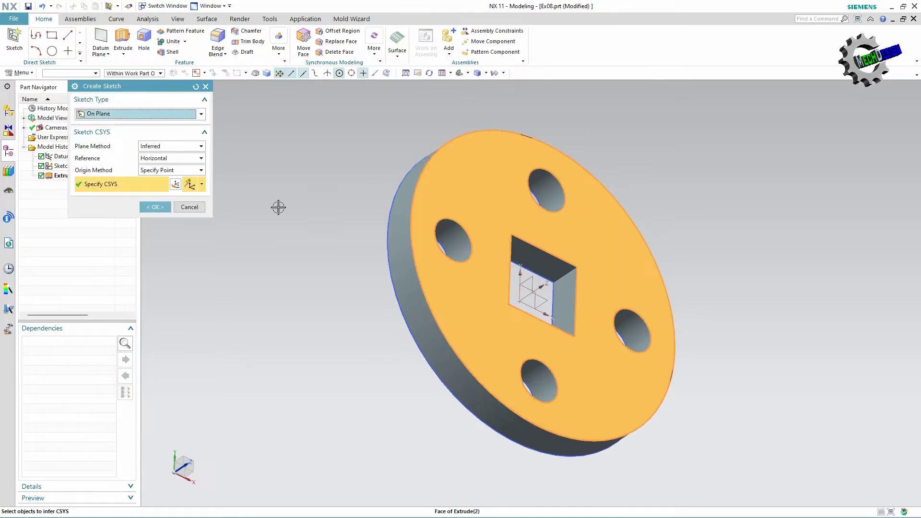
pyautogui.click(155, 206)
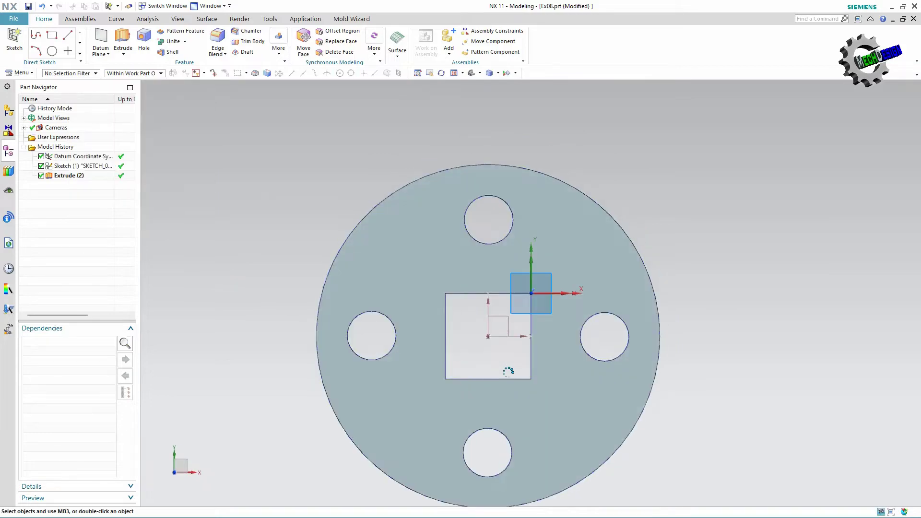
pyautogui.scroll(2, 471, 416)
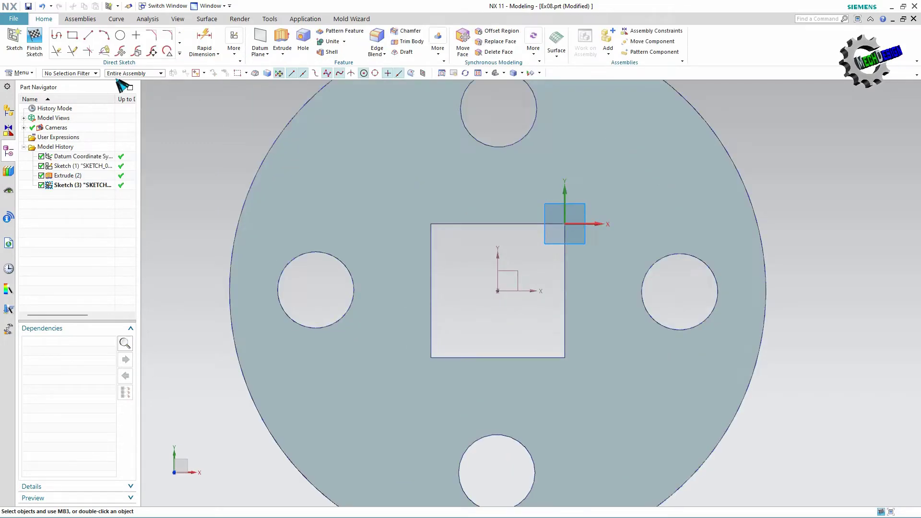
# - Draw two From Center squares at the origin, 45 × 45 and 35 × 35
pyautogui.click(74, 35)
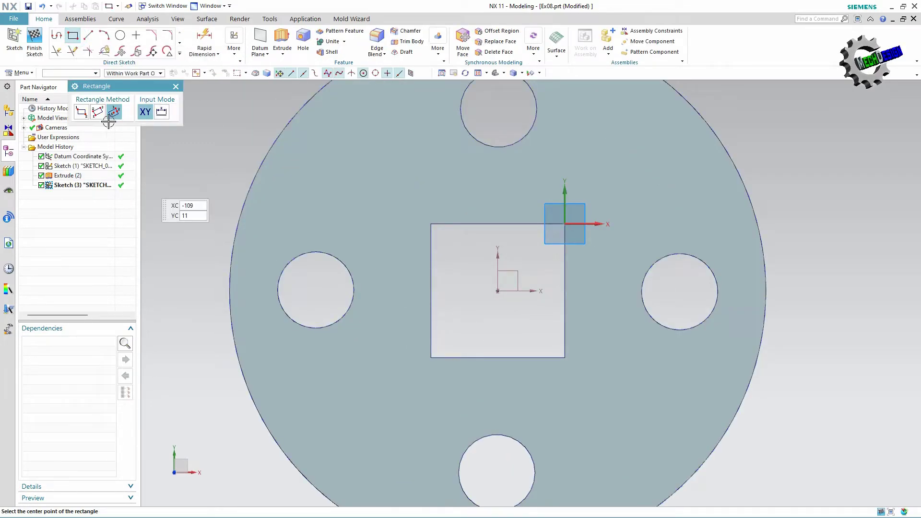
pyautogui.click(497, 290)
pyautogui.write('45')
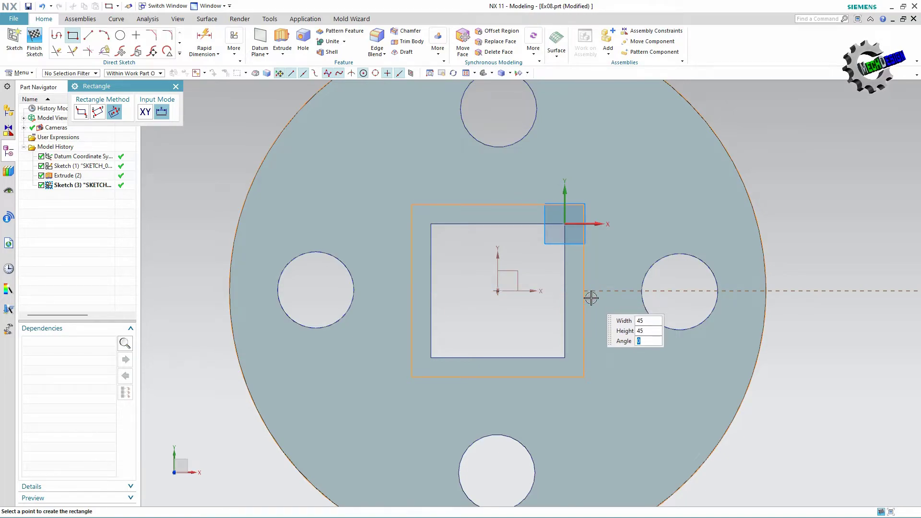
pyautogui.click(594, 365)
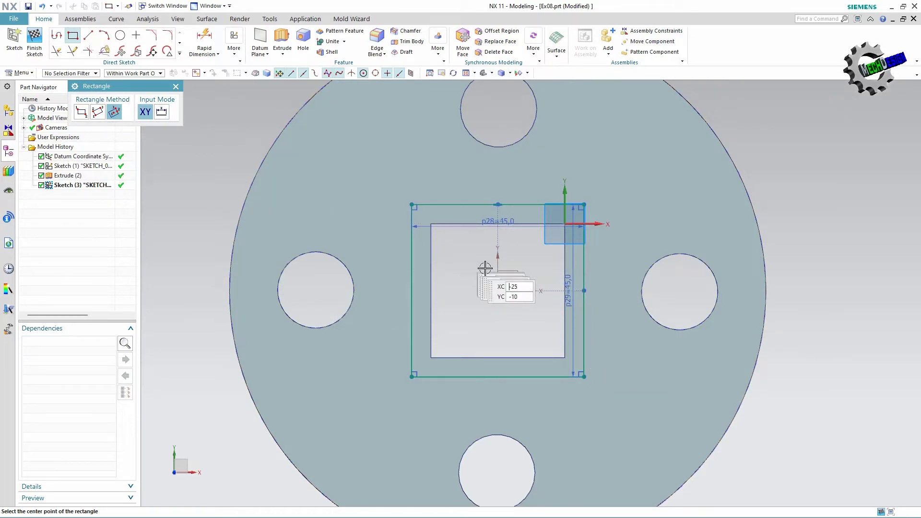
pyautogui.click(498, 291)
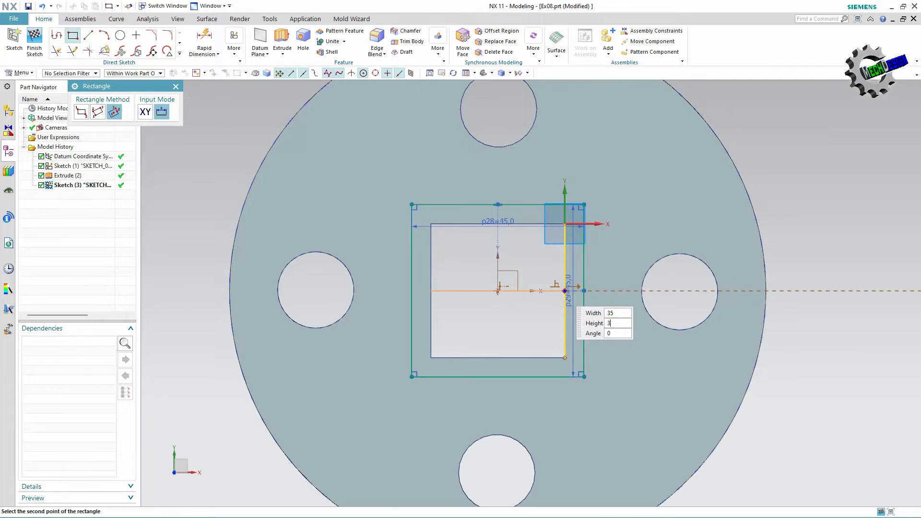
pyautogui.click(560, 290)
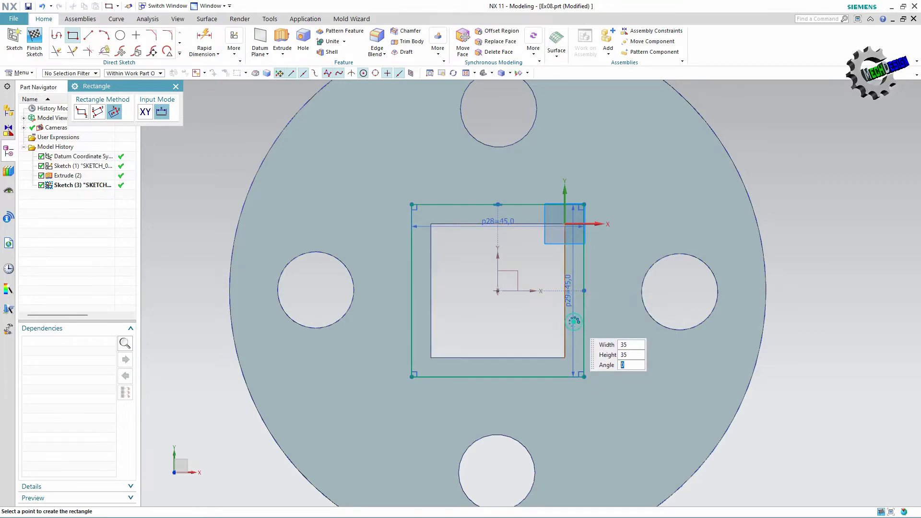
# - Finish the sketch and extrude the square outlines 15 mm, united with the disc
pyautogui.click(176, 87)
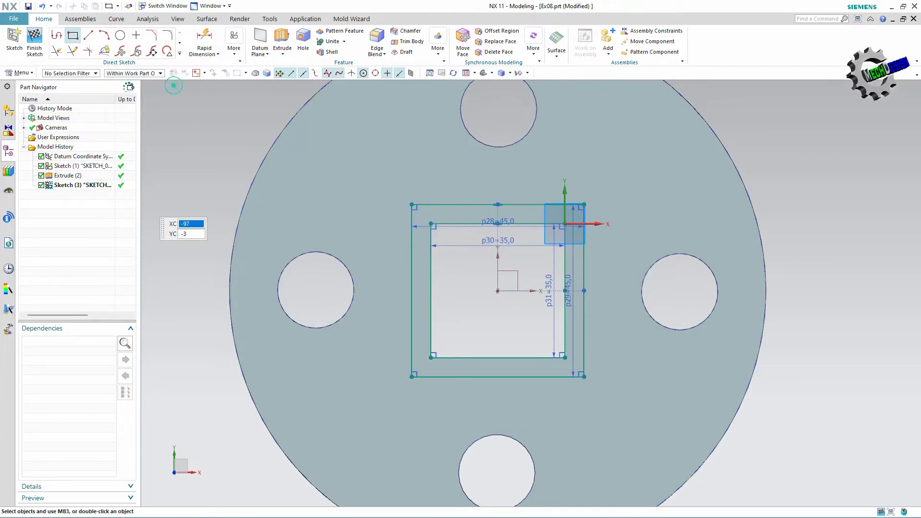
pyautogui.click(34, 41)
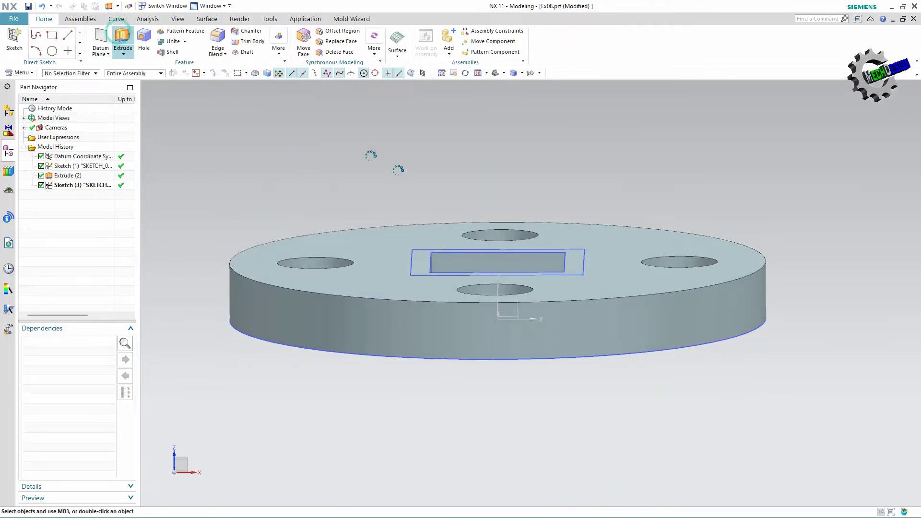
pyautogui.click(427, 250)
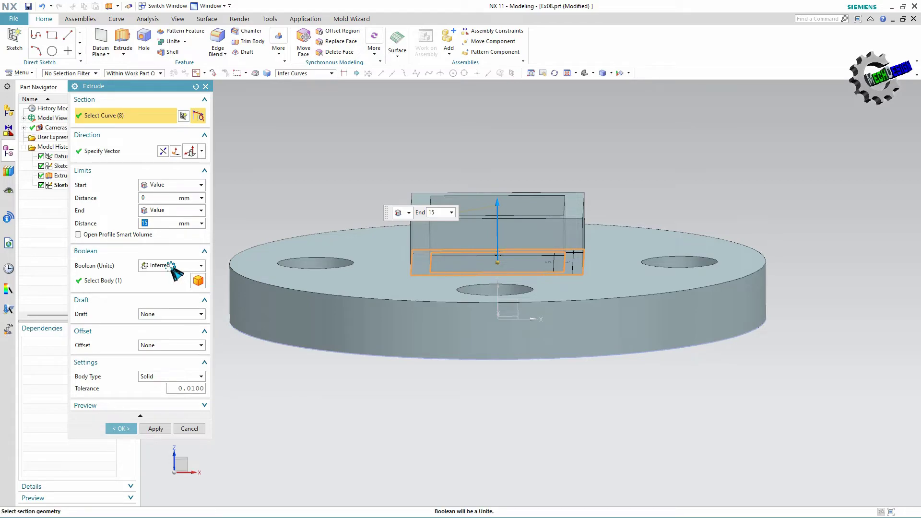
pyautogui.click(174, 265)
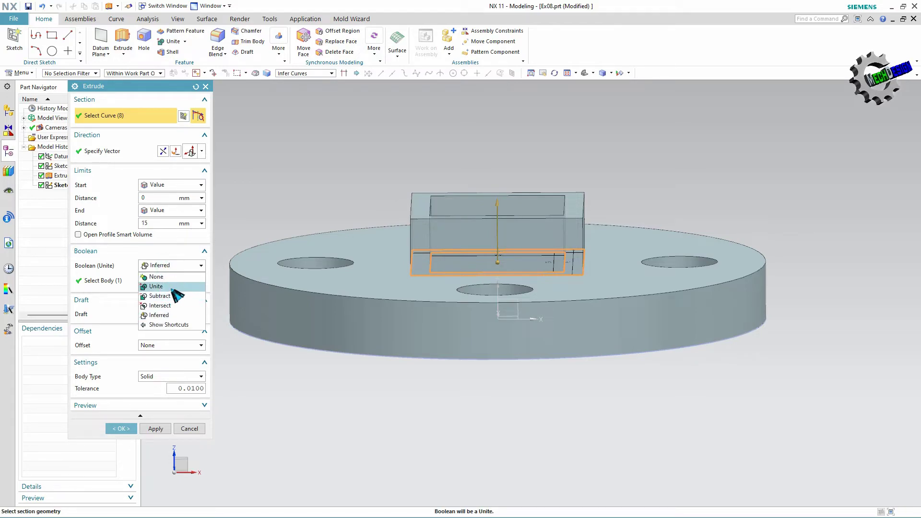
pyautogui.click(168, 286)
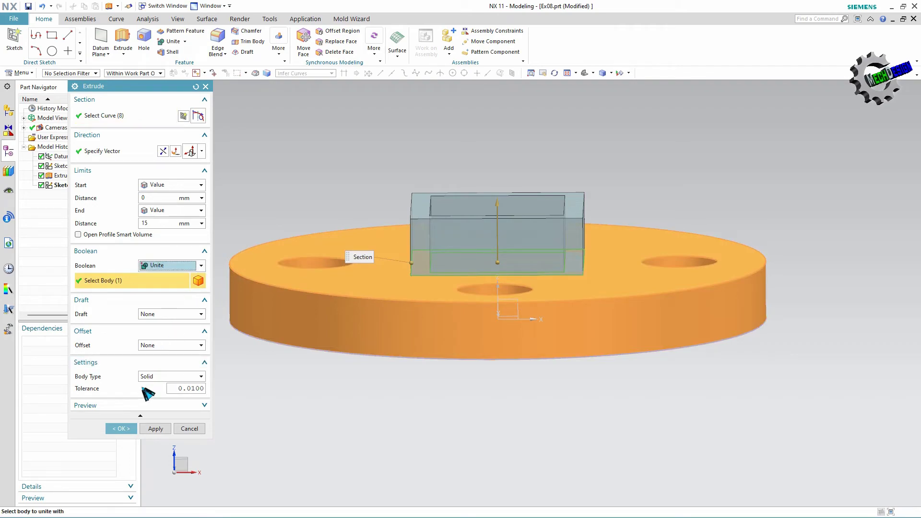
pyautogui.click(122, 428)
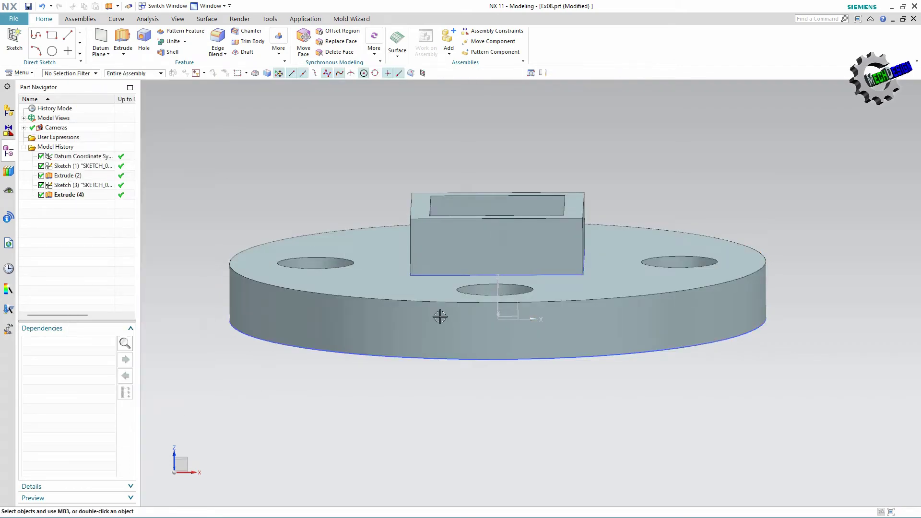
# - Hide datum coordinate systems and sketches in Show and Hide, orbiting to view the flange
pyautogui.moveTo(439, 317); pyautogui.dragTo(484, 258, button='middle')
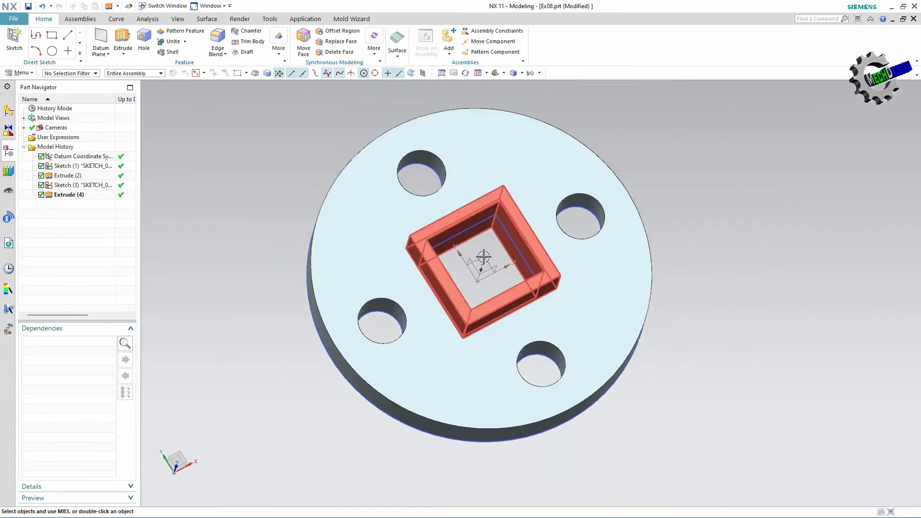
pyautogui.click(530, 74)
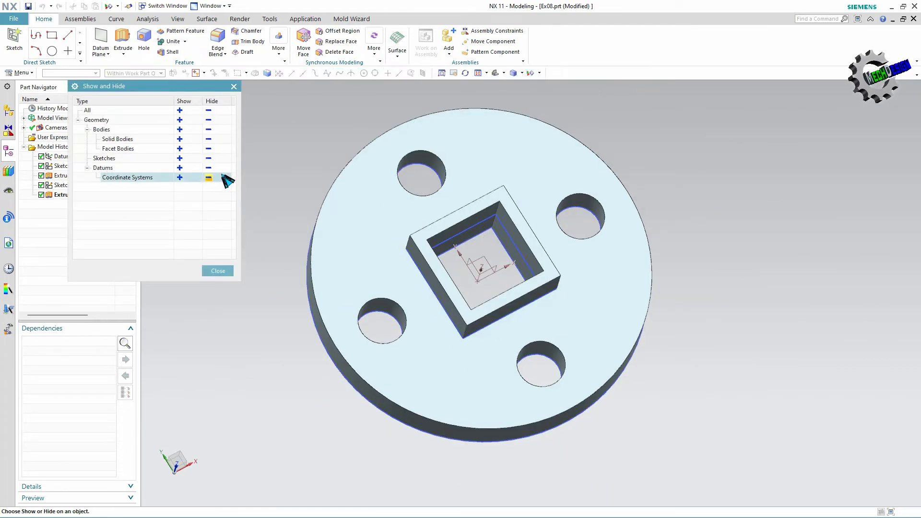
pyautogui.click(208, 177)
pyautogui.click(208, 159)
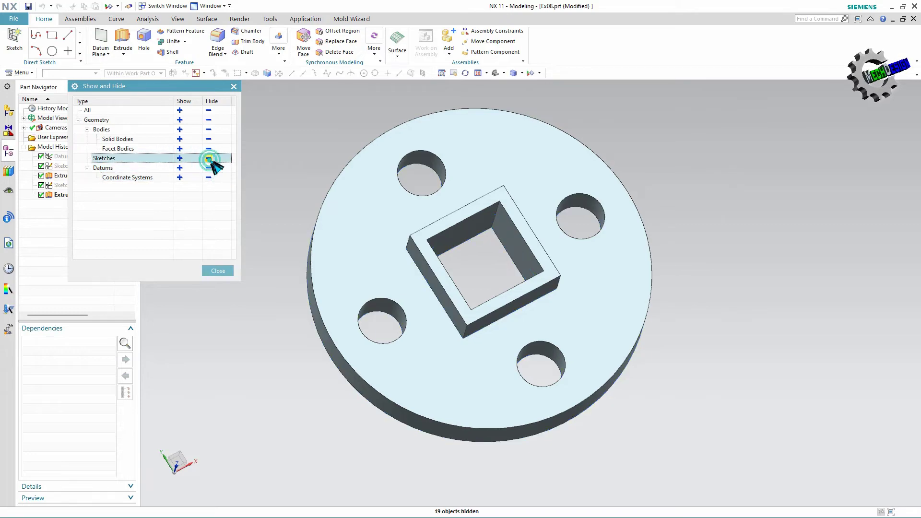
pyautogui.click(218, 271)
pyautogui.moveTo(590, 238); pyautogui.dragTo(539, 262, button='middle')
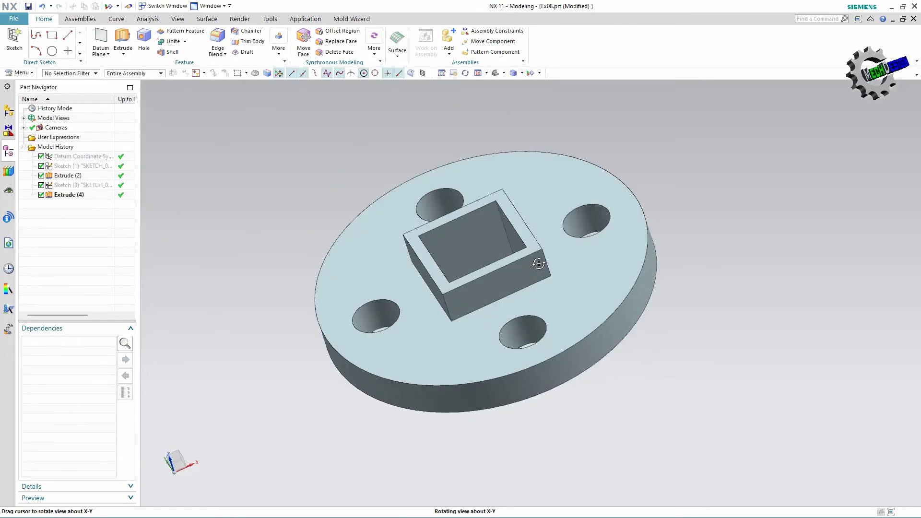
# - Turn on True Shading and switch off shadows, floor reflection and floor grid
pyautogui.click(176, 19)
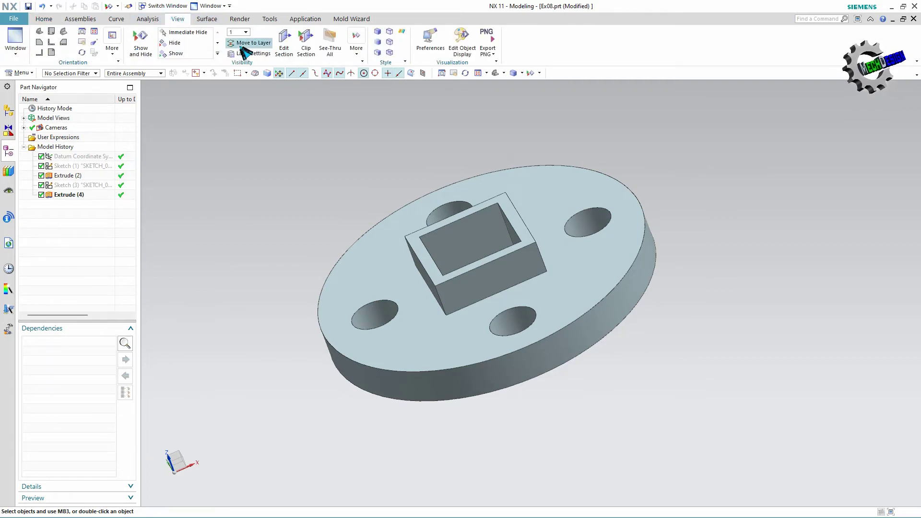
pyautogui.click(240, 19)
pyautogui.click(16, 41)
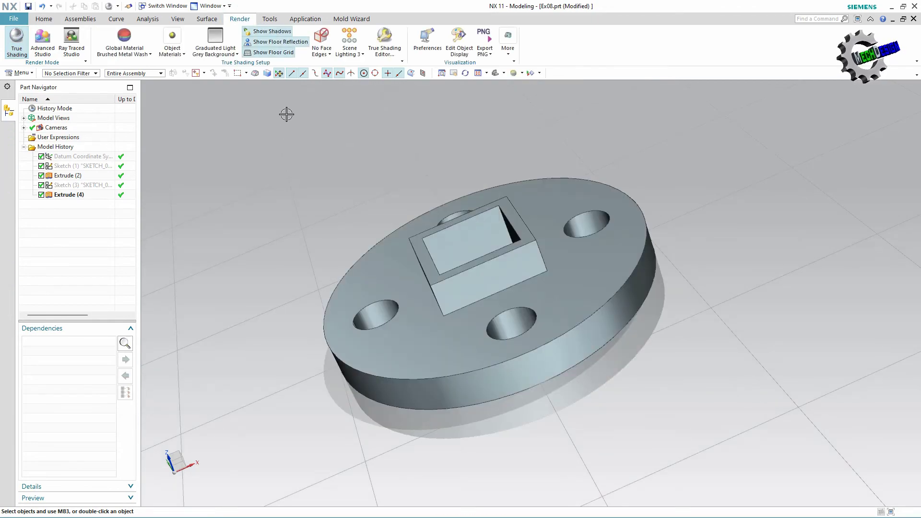
pyautogui.click(280, 42)
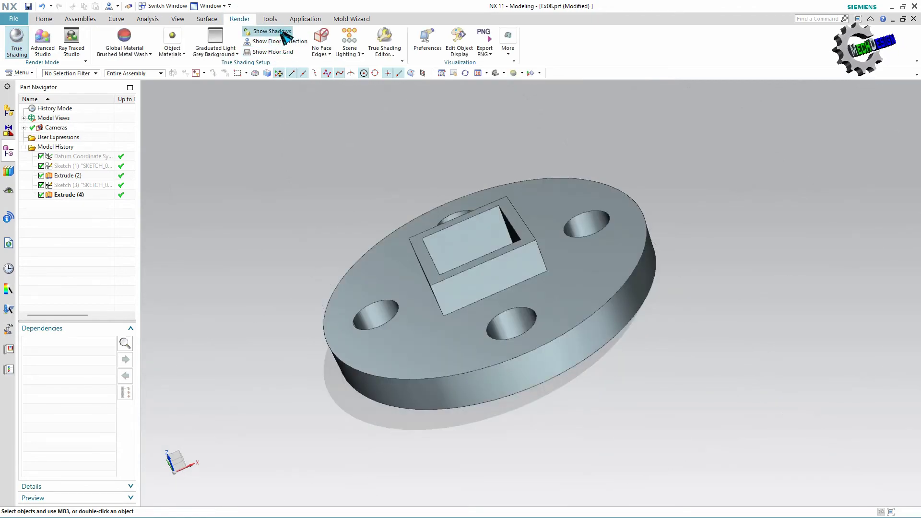
pyautogui.click(272, 31)
# - Orbit and zoom to show the shaded flange from an oblique angle
pyautogui.moveTo(622, 276)
pyautogui.mouseDown(button='middle')
pyautogui.moveTo(457, 299)
pyautogui.moveTo(308, 288)
pyautogui.mouseUp(button='middle')
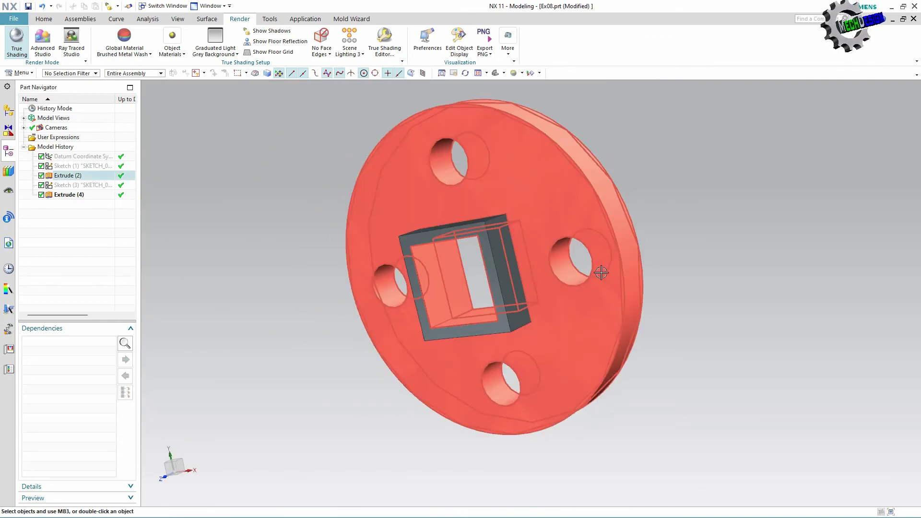
pyautogui.moveTo(596, 267)
pyautogui.mouseDown(button='middle')
pyautogui.moveTo(654, 243)
pyautogui.moveTo(625, 187)
pyautogui.moveTo(629, 220)
pyautogui.moveTo(646, 233)
pyautogui.moveTo(550, 201)
pyautogui.moveTo(567, 201)
pyautogui.moveTo(590, 232)
pyautogui.mouseUp(button='middle')
pyautogui.scroll(3, 660, 238)
pyautogui.scroll(2, 569, 205)
pyautogui.scroll(2, 569, 204)
pyautogui.scroll(-5, 568, 201)
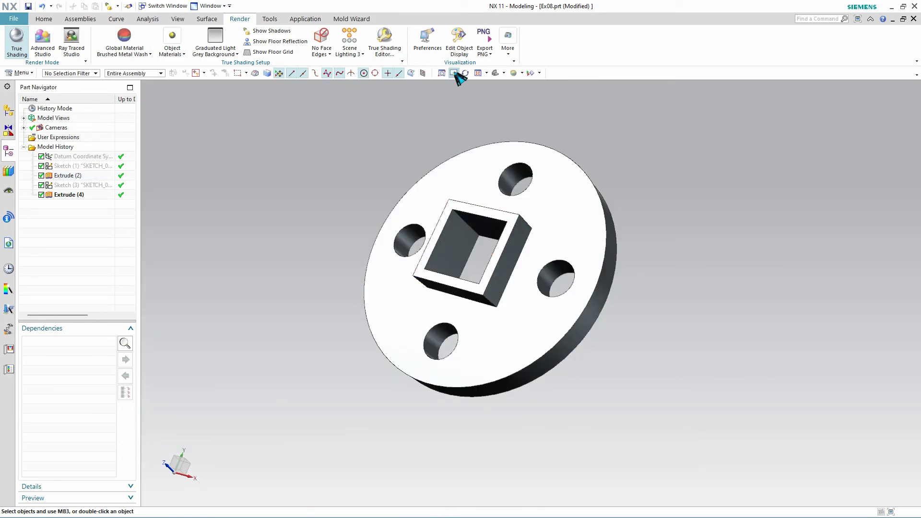
pyautogui.click(454, 73)
pyautogui.moveTo(510, 174); pyautogui.dragTo(350, 230)
pyautogui.scroll(2, 350, 259)
pyautogui.moveTo(350, 288); pyautogui.dragTo(331, 273)
pyautogui.scroll(-2, 345, 282)
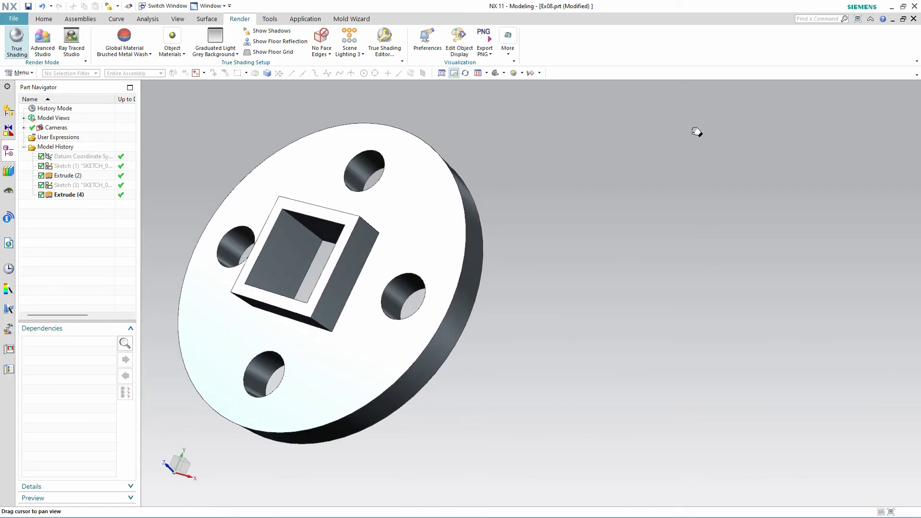